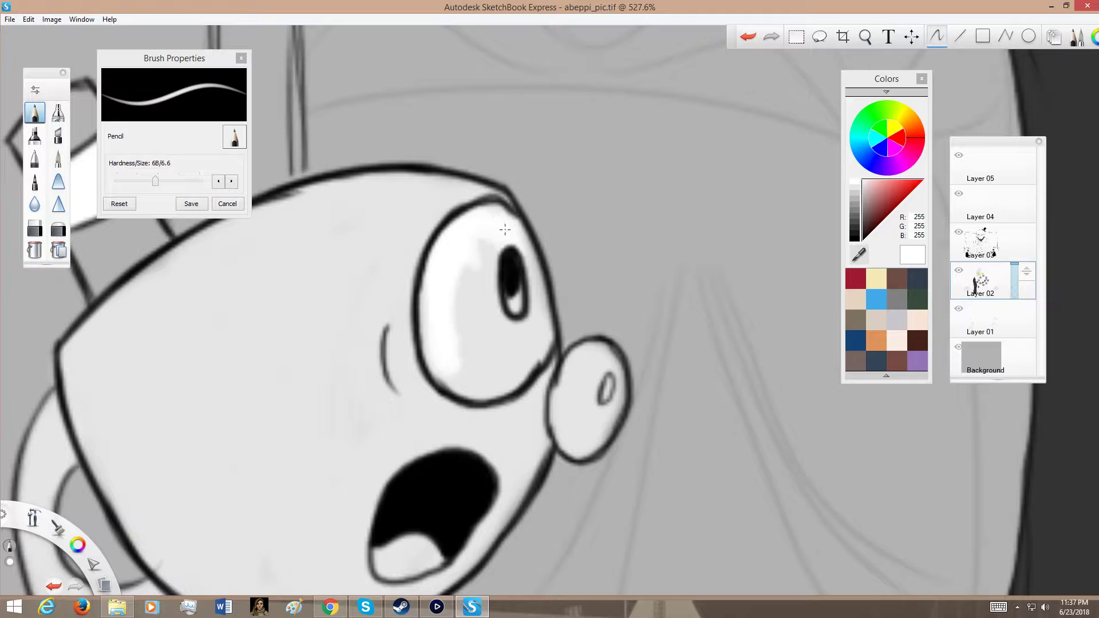
Finish painting the left cup character's eye white and fill its glove and cuff white down to the thumb
{"action": "mouse_move", "coordinate": [474, 249]}
{"action": "left_mouse_down"}
{"action": "mouse_move", "coordinate": [493, 312]}
{"action": "mouse_move", "coordinate": [446, 373]}
{"action": "mouse_move", "coordinate": [468, 396]}
{"action": "mouse_move", "coordinate": [453, 384]}
{"action": "mouse_move", "coordinate": [495, 390]}
{"action": "mouse_move", "coordinate": [509, 291]}
{"action": "left_mouse_up"}
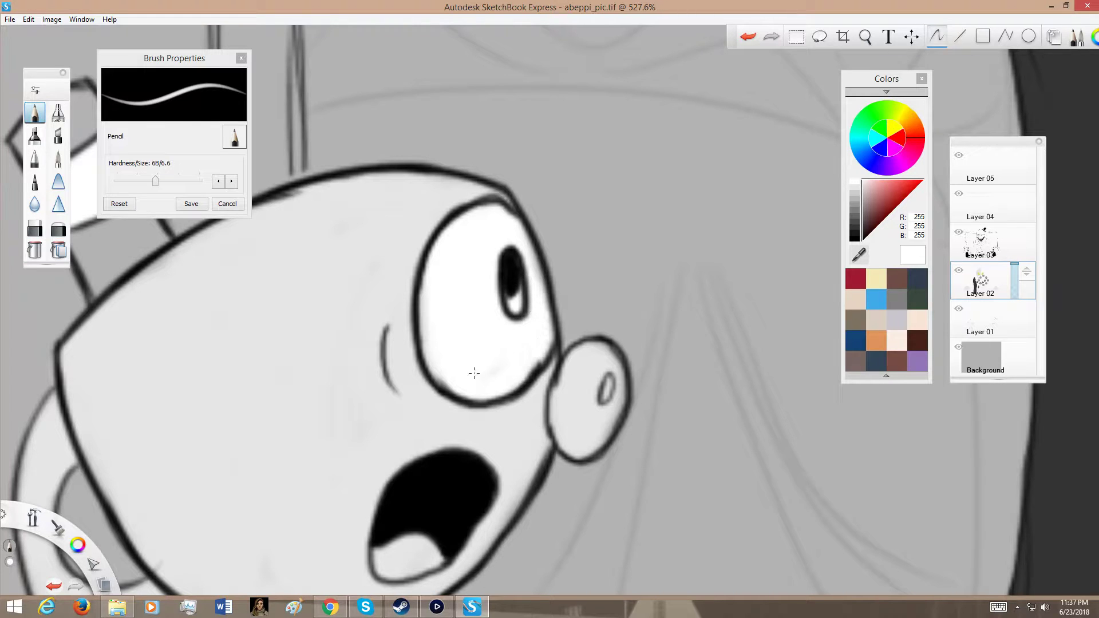
{"action": "left_click_drag", "start_coordinate": [482, 272], "coordinate": [445, 222]}
{"action": "left_click_drag", "start_coordinate": [445, 223], "coordinate": [401, 269]}
{"action": "left_click_drag", "start_coordinate": [435, 281], "coordinate": [475, 131]}
{"action": "mouse_move", "coordinate": [470, 314]}
{"action": "left_mouse_down"}
{"action": "mouse_move", "coordinate": [434, 254]}
{"action": "mouse_move", "coordinate": [395, 257]}
{"action": "mouse_move", "coordinate": [404, 246]}
{"action": "left_mouse_up"}
{"action": "mouse_move", "coordinate": [401, 304]}
{"action": "left_mouse_down"}
{"action": "mouse_move", "coordinate": [399, 327]}
{"action": "mouse_move", "coordinate": [438, 295]}
{"action": "mouse_move", "coordinate": [457, 327]}
{"action": "mouse_move", "coordinate": [401, 343]}
{"action": "mouse_move", "coordinate": [390, 231]}
{"action": "mouse_move", "coordinate": [458, 301]}
{"action": "mouse_move", "coordinate": [476, 229]}
{"action": "mouse_move", "coordinate": [459, 249]}
{"action": "mouse_move", "coordinate": [449, 215]}
{"action": "mouse_move", "coordinate": [503, 186]}
{"action": "mouse_move", "coordinate": [518, 263]}
{"action": "mouse_move", "coordinate": [435, 320]}
{"action": "mouse_move", "coordinate": [487, 349]}
{"action": "mouse_move", "coordinate": [417, 325]}
{"action": "mouse_move", "coordinate": [503, 311]}
{"action": "mouse_move", "coordinate": [549, 251]}
{"action": "mouse_move", "coordinate": [542, 291]}
{"action": "left_mouse_up"}
{"action": "left_click", "coordinate": [744, 36]}
{"action": "key", "text": "space"}
{"action": "left_click_drag", "start_coordinate": [512, 257], "coordinate": [434, 324]}
{"action": "mouse_move", "coordinate": [476, 269]}
{"action": "left_mouse_down"}
{"action": "mouse_move", "coordinate": [460, 300]}
{"action": "mouse_move", "coordinate": [466, 255]}
{"action": "mouse_move", "coordinate": [493, 256]}
{"action": "mouse_move", "coordinate": [479, 257]}
{"action": "mouse_move", "coordinate": [507, 234]}
{"action": "mouse_move", "coordinate": [520, 304]}
{"action": "mouse_move", "coordinate": [519, 260]}
{"action": "mouse_move", "coordinate": [527, 280]}
{"action": "mouse_move", "coordinate": [524, 345]}
{"action": "mouse_move", "coordinate": [489, 306]}
{"action": "mouse_move", "coordinate": [506, 310]}
{"action": "mouse_move", "coordinate": [501, 390]}
{"action": "mouse_move", "coordinate": [477, 396]}
{"action": "mouse_move", "coordinate": [463, 384]}
{"action": "mouse_move", "coordinate": [464, 397]}
{"action": "mouse_move", "coordinate": [514, 402]}
{"action": "mouse_move", "coordinate": [539, 343]}
{"action": "mouse_move", "coordinate": [520, 408]}
{"action": "mouse_move", "coordinate": [512, 318]}
{"action": "left_mouse_up"}
{"action": "key", "text": "space"}
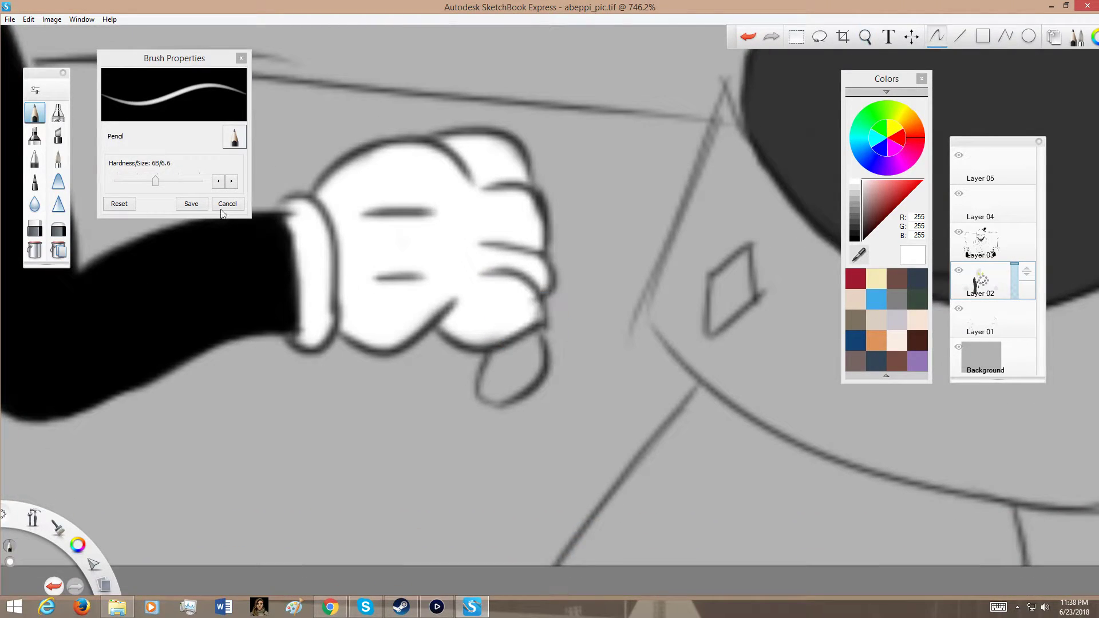
Reduce the Pencil to hardness/size 4B/3.9 and fill the thumb of the left cup character's glove with white
{"action": "left_click_drag", "start_coordinate": [155, 181], "coordinate": [140, 181]}
{"action": "left_click_drag", "start_coordinate": [506, 376], "coordinate": [505, 376]}
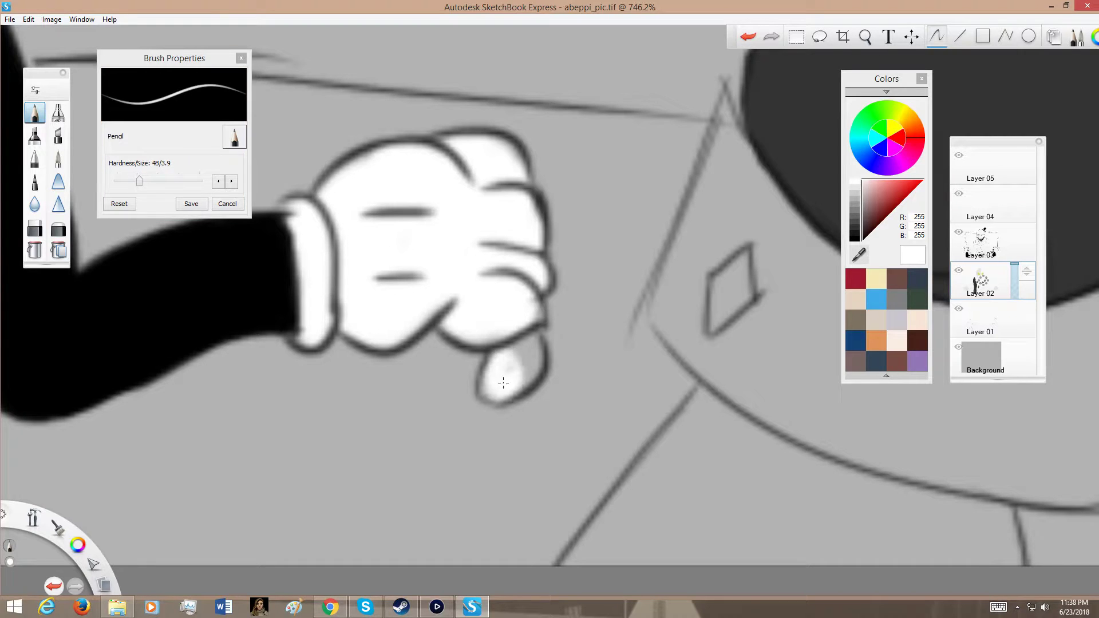
{"action": "left_click_drag", "start_coordinate": [517, 337], "coordinate": [515, 376]}
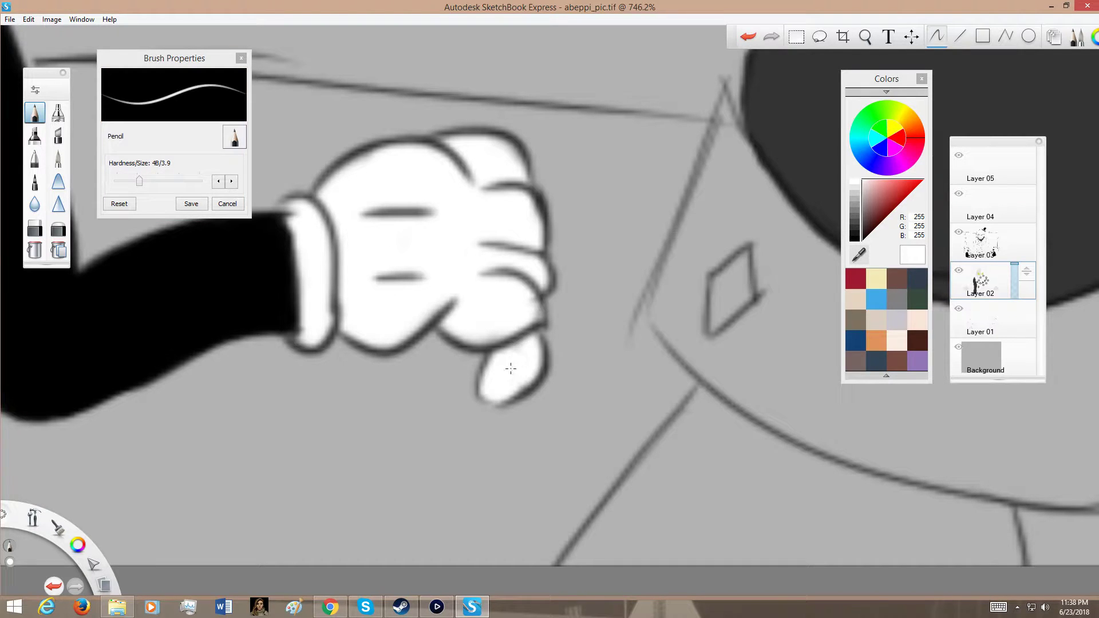
Fill the right cup character's glove with white, covering the fingers, cuff and back of the hand
{"action": "key", "text": "space"}
{"action": "left_click_drag", "start_coordinate": [513, 292], "coordinate": [428, 258]}
{"action": "left_click_drag", "start_coordinate": [428, 258], "coordinate": [379, 387]}
{"action": "key", "text": "space"}
{"action": "key", "text": "space"}
{"action": "key", "text": "space"}
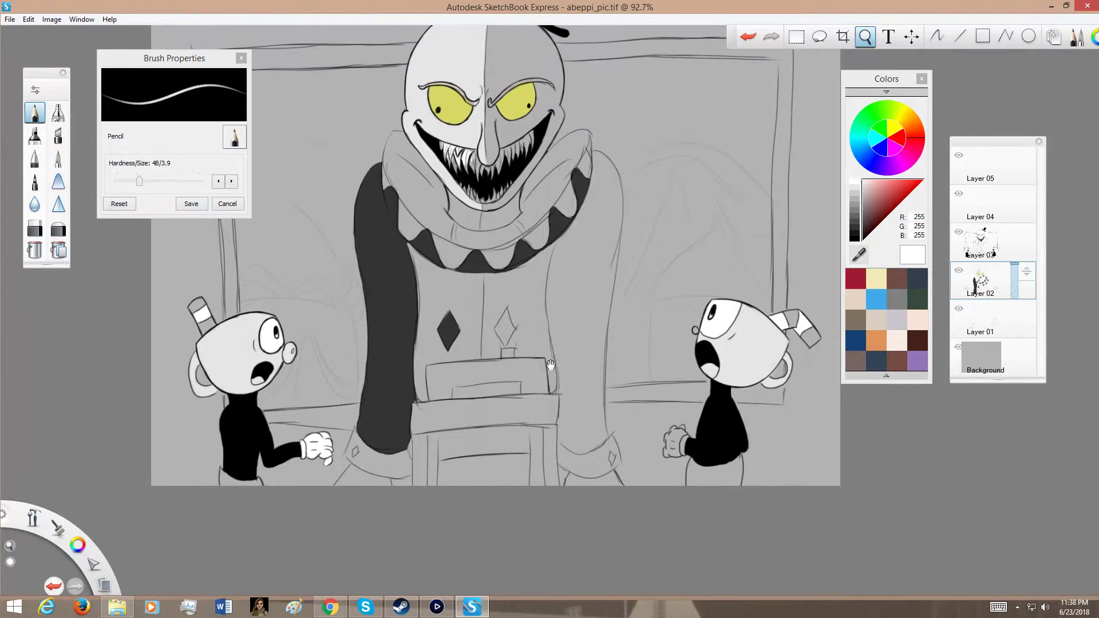
{"action": "left_click_drag", "start_coordinate": [560, 368], "coordinate": [416, 371]}
{"action": "key", "text": "space"}
{"action": "mouse_move", "coordinate": [508, 341]}
{"action": "left_mouse_down"}
{"action": "mouse_move", "coordinate": [482, 355]}
{"action": "mouse_move", "coordinate": [597, 383]}
{"action": "mouse_move", "coordinate": [501, 347]}
{"action": "mouse_move", "coordinate": [463, 266]}
{"action": "mouse_move", "coordinate": [468, 292]}
{"action": "left_mouse_up"}
{"action": "key", "text": "space"}
{"action": "key", "text": "space"}
{"action": "left_click_drag", "start_coordinate": [510, 368], "coordinate": [618, 118]}
{"action": "key", "text": "space"}
{"action": "left_click_drag", "start_coordinate": [477, 324], "coordinate": [518, 335]}
{"action": "left_click_drag", "start_coordinate": [398, 361], "coordinate": [404, 378]}
{"action": "mouse_move", "coordinate": [398, 341]}
{"action": "left_mouse_down"}
{"action": "mouse_move", "coordinate": [404, 265]}
{"action": "mouse_move", "coordinate": [441, 320]}
{"action": "mouse_move", "coordinate": [422, 351]}
{"action": "mouse_move", "coordinate": [423, 298]}
{"action": "left_mouse_up"}
{"action": "left_click_drag", "start_coordinate": [440, 371], "coordinate": [411, 371]}
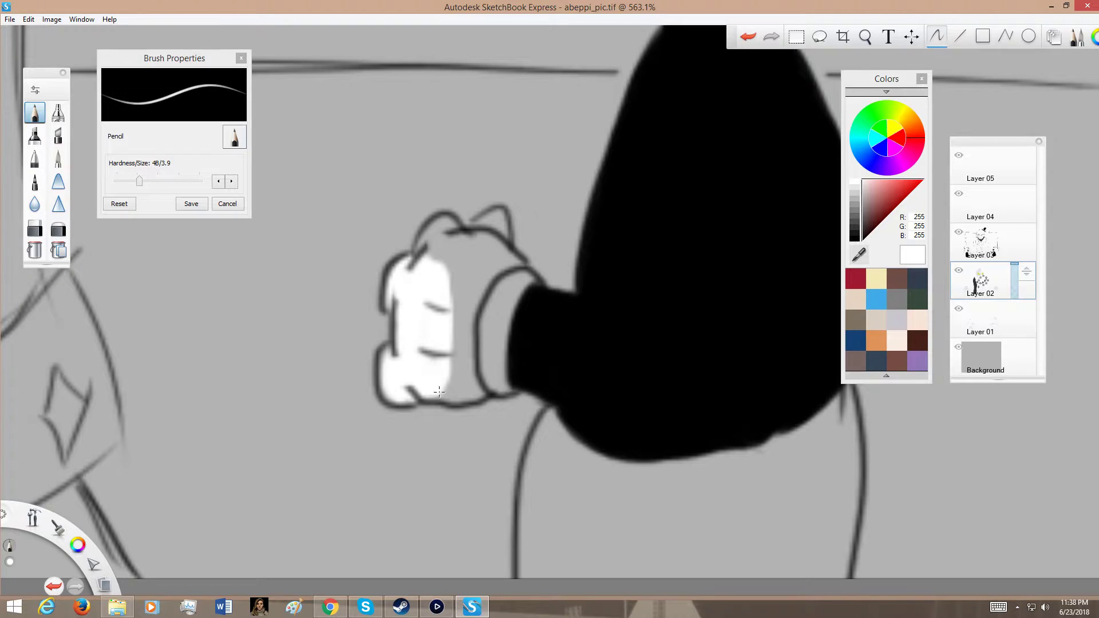
{"action": "mouse_move", "coordinate": [472, 399]}
{"action": "left_mouse_down"}
{"action": "mouse_move", "coordinate": [463, 367]}
{"action": "mouse_move", "coordinate": [487, 360]}
{"action": "mouse_move", "coordinate": [501, 392]}
{"action": "mouse_move", "coordinate": [503, 303]}
{"action": "mouse_move", "coordinate": [487, 340]}
{"action": "left_mouse_up"}
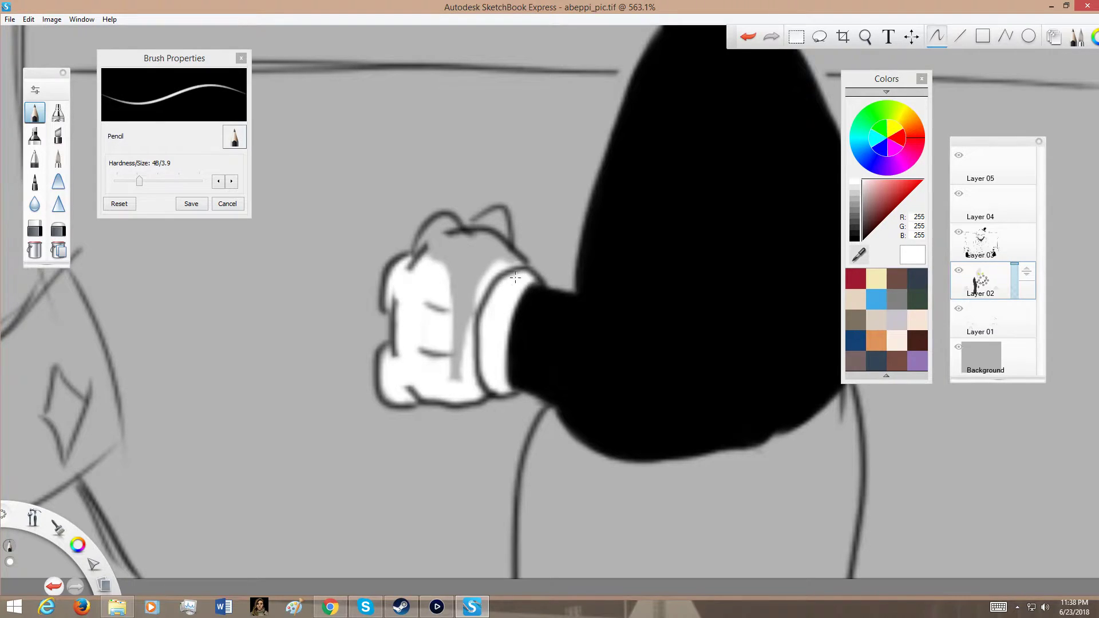
{"action": "left_click_drag", "start_coordinate": [494, 252], "coordinate": [455, 366]}
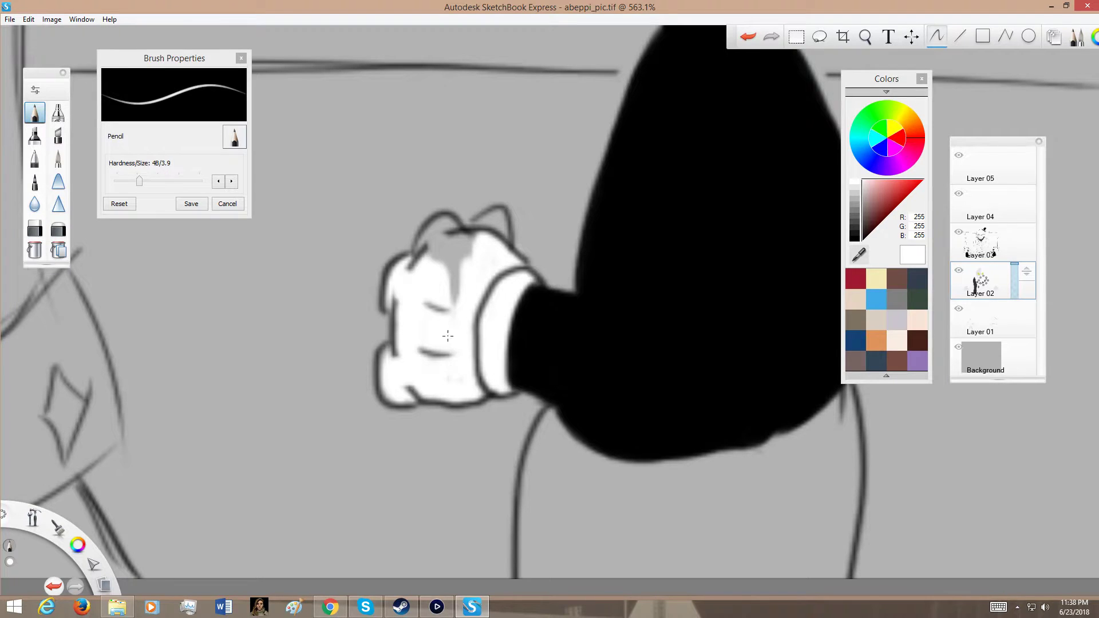
{"action": "left_click_drag", "start_coordinate": [463, 250], "coordinate": [428, 269]}
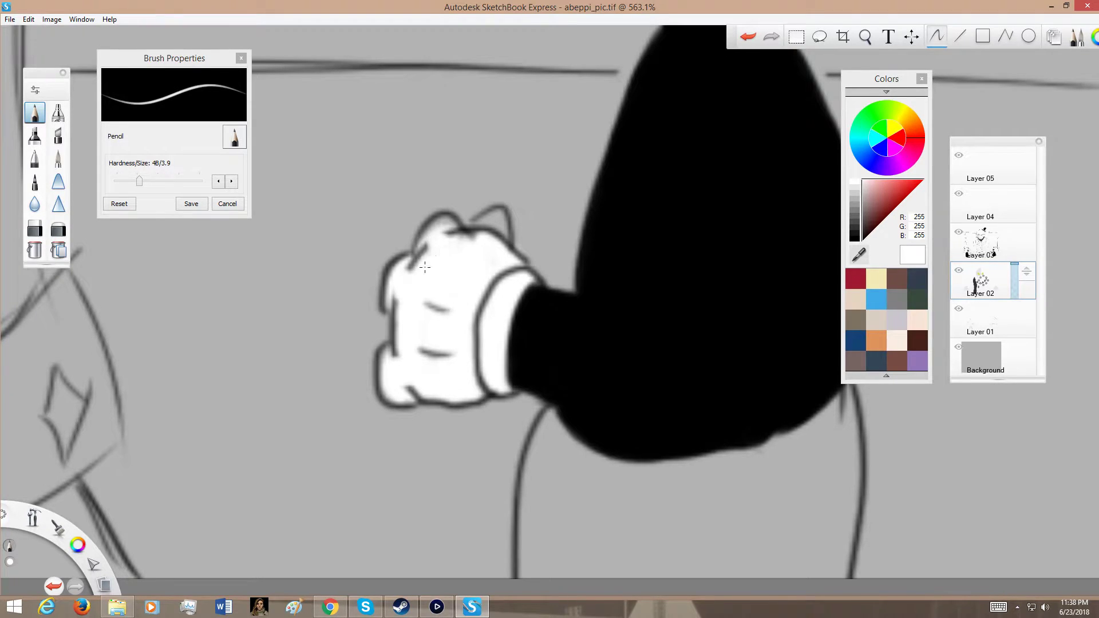
{"action": "left_click_drag", "start_coordinate": [485, 241], "coordinate": [492, 221]}
{"action": "key", "text": "space"}
{"action": "left_click_drag", "start_coordinate": [482, 298], "coordinate": [464, 242]}
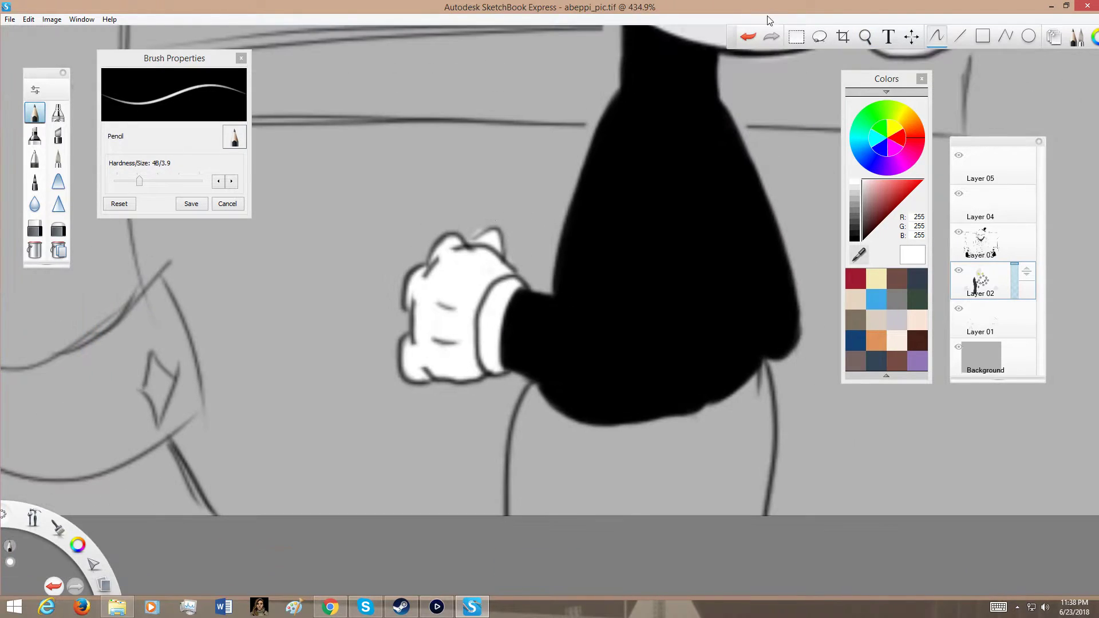
Undo the white strokes on the right cup character's glove and restore them
{"action": "left_click", "coordinate": [748, 35]}
{"action": "left_click", "coordinate": [744, 36]}
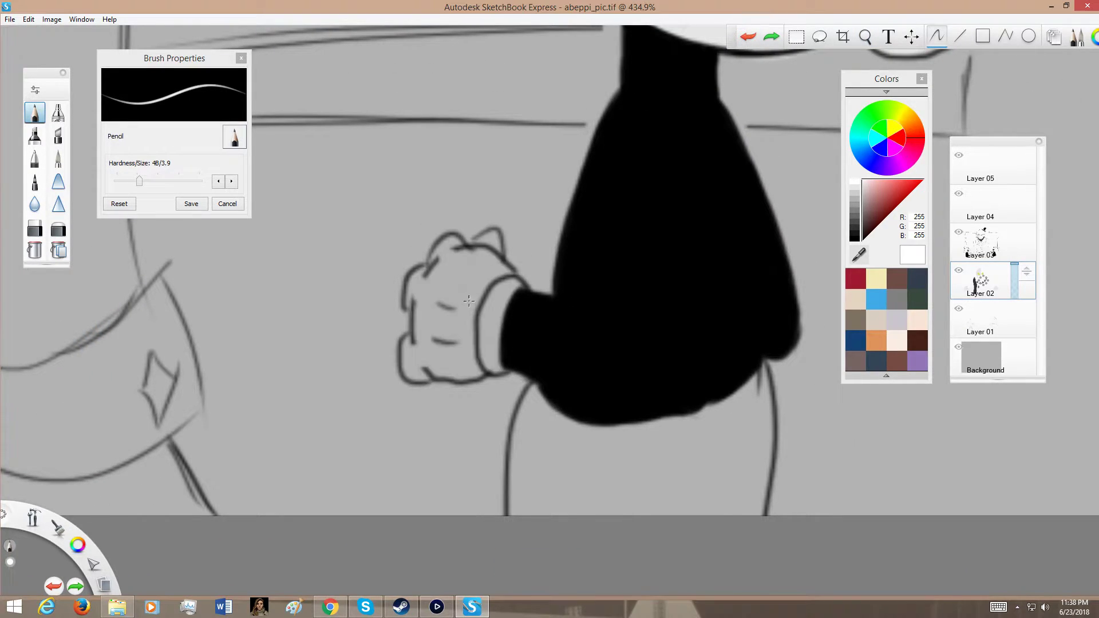
{"action": "left_click", "coordinate": [776, 36]}
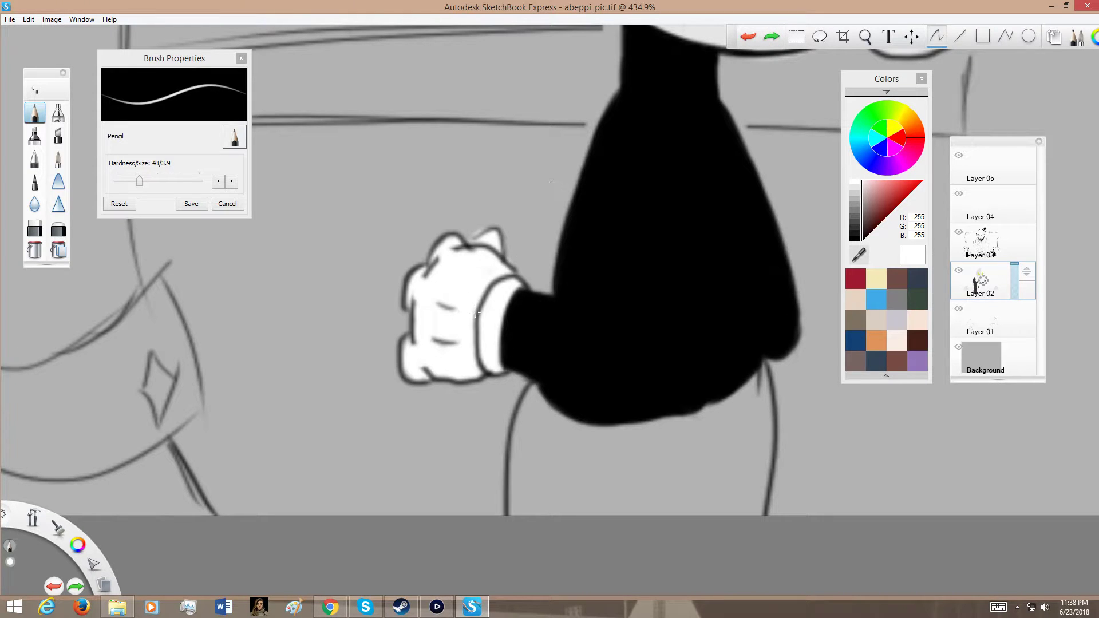
Try crimson strokes in RGB 160, 26, 49 and RGB 185, 32, 59 on the right cup character's trousers, undoing each
{"action": "scroll", "coordinate": [475, 311], "scroll_direction": "down", "scroll_amount": 4}
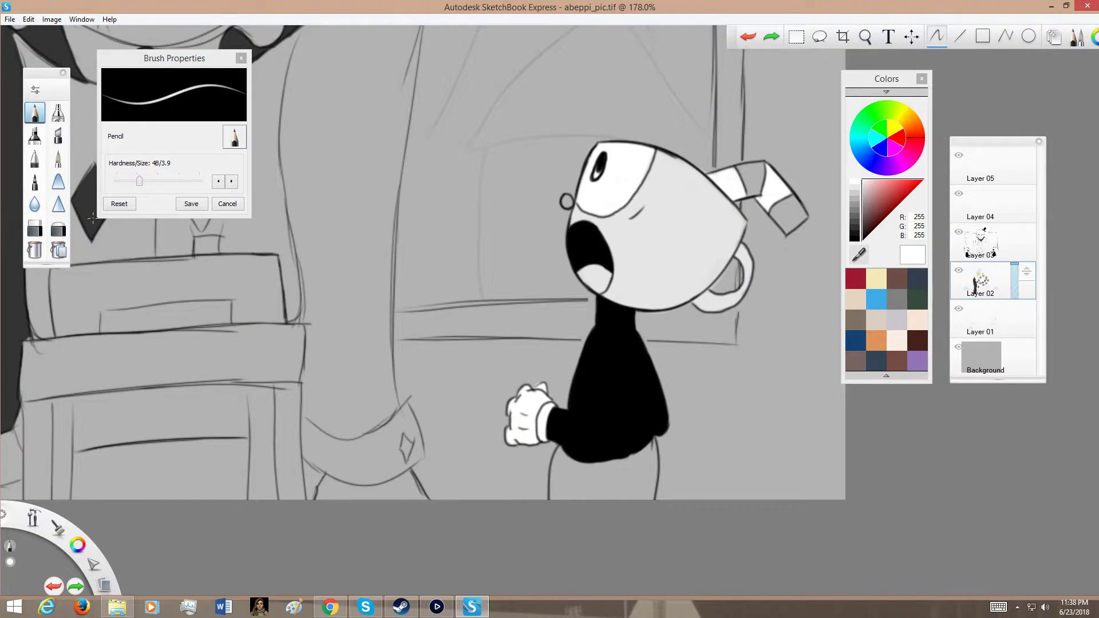
{"action": "left_click", "coordinate": [857, 278]}
{"action": "scroll", "coordinate": [655, 246], "scroll_direction": "up", "scroll_amount": 4}
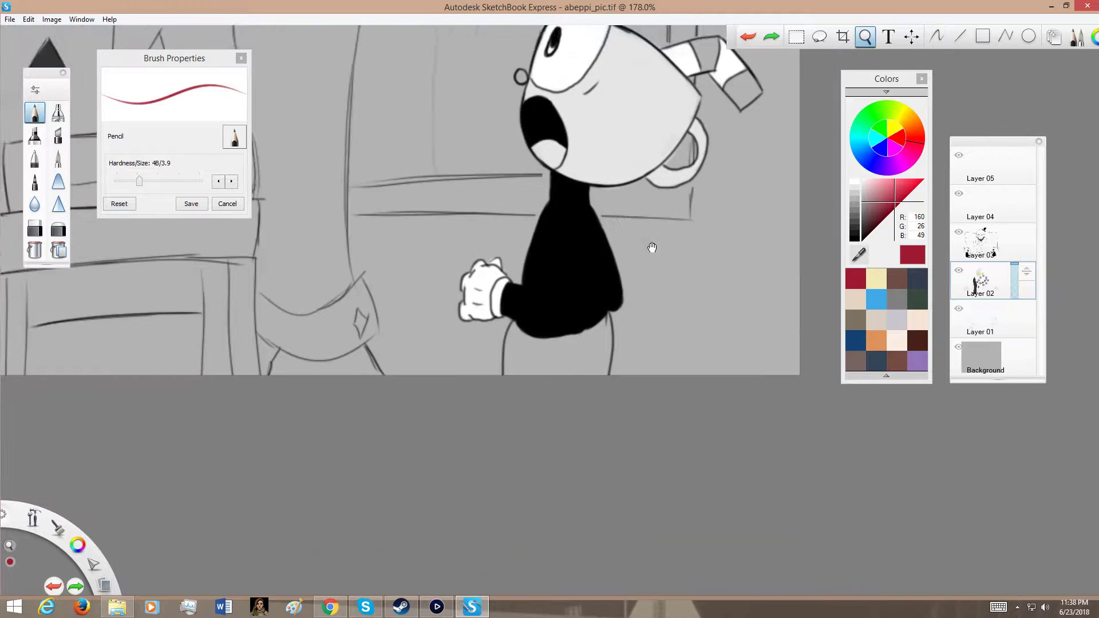
{"action": "scroll", "coordinate": [510, 317], "scroll_direction": "up", "scroll_amount": 2}
{"action": "left_click_drag", "start_coordinate": [523, 314], "coordinate": [528, 438]}
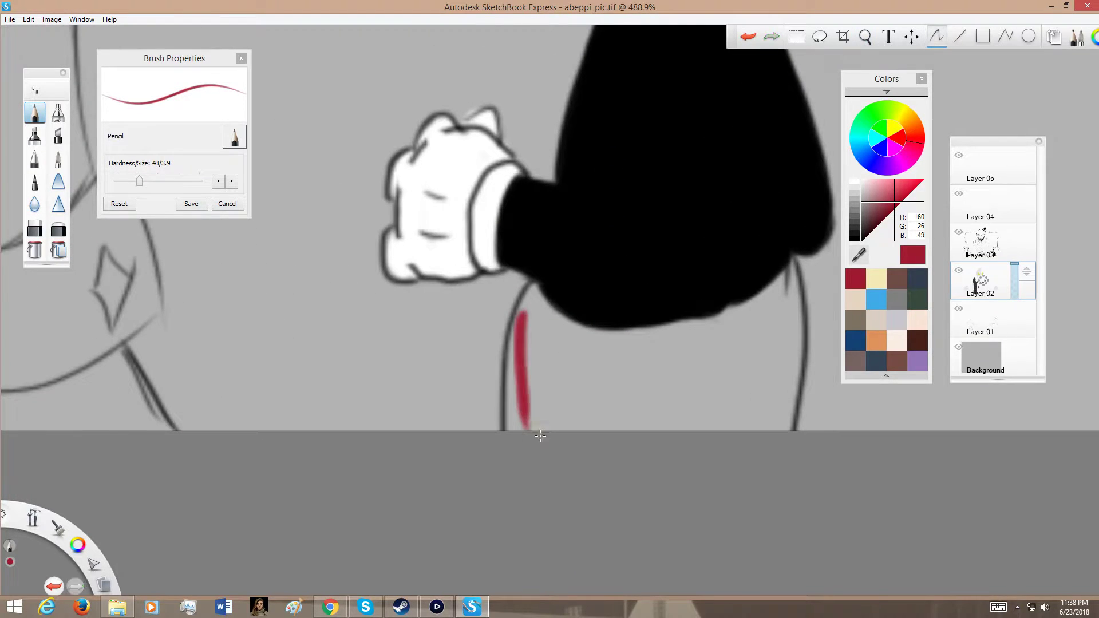
{"action": "left_click", "coordinate": [749, 37]}
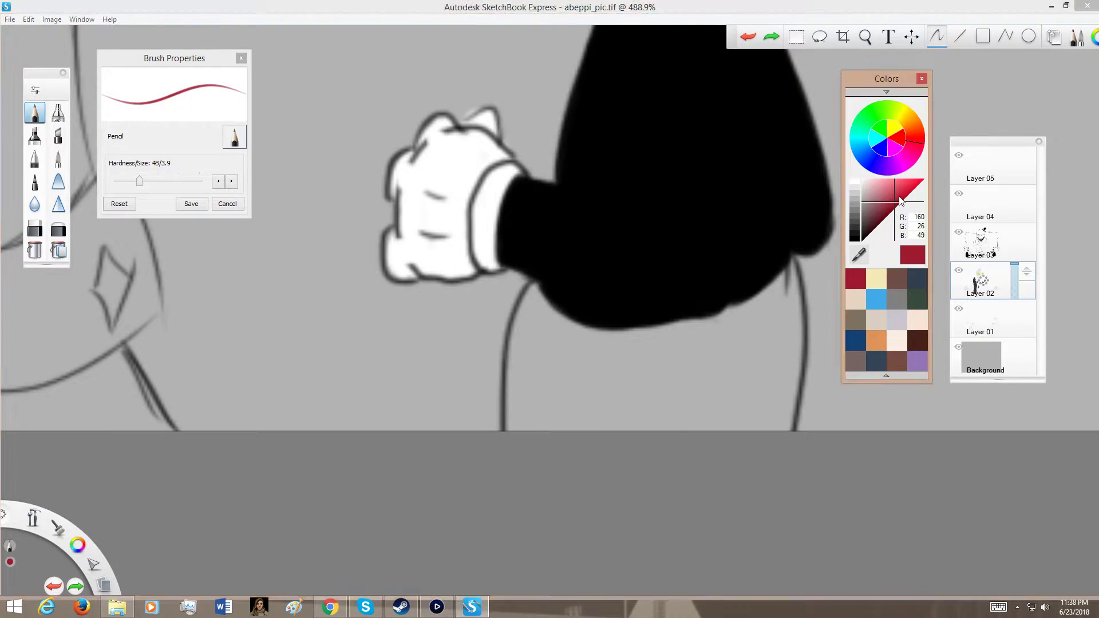
{"action": "left_click", "coordinate": [900, 195]}
{"action": "left_click_drag", "start_coordinate": [537, 324], "coordinate": [532, 428]}
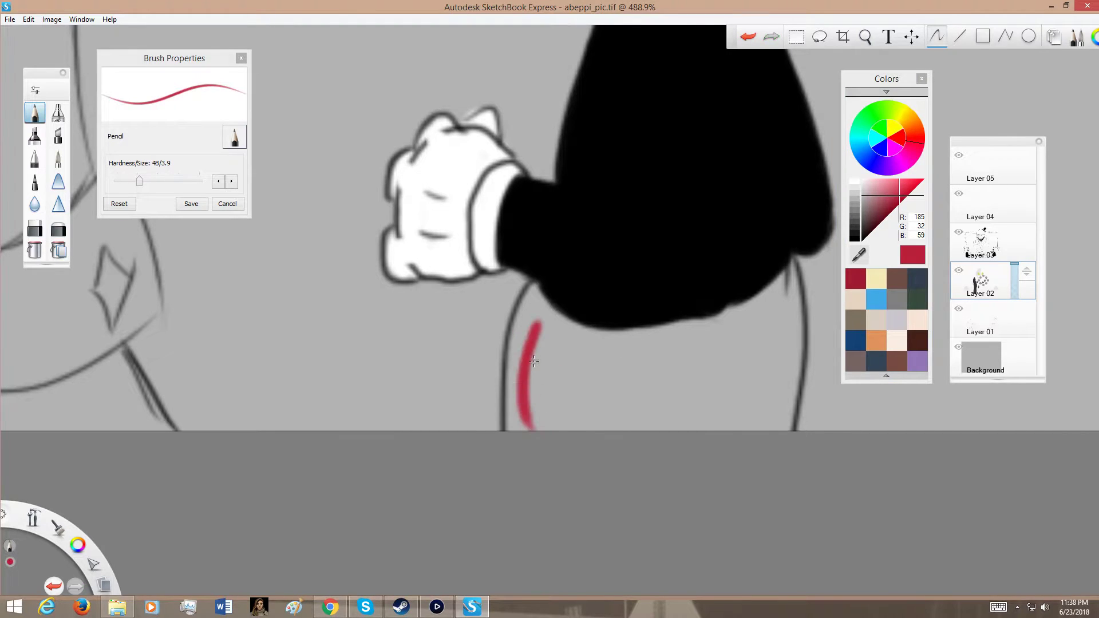
{"action": "left_click", "coordinate": [749, 34]}
Choose the red RGB 172, 19, 19 and fill the left edge of the right cup character's trousers
{"action": "left_click", "coordinate": [900, 199]}
{"action": "mouse_move", "coordinate": [522, 331]}
{"action": "left_mouse_down"}
{"action": "mouse_move", "coordinate": [533, 439]}
{"action": "mouse_move", "coordinate": [533, 332]}
{"action": "mouse_move", "coordinate": [530, 421]}
{"action": "left_mouse_up"}
{"action": "scroll", "coordinate": [521, 424], "scroll_direction": "up", "scroll_amount": 3}
{"action": "mouse_move", "coordinate": [491, 291]}
{"action": "left_mouse_down"}
{"action": "mouse_move", "coordinate": [498, 378]}
{"action": "mouse_move", "coordinate": [500, 293]}
{"action": "mouse_move", "coordinate": [517, 410]}
{"action": "mouse_move", "coordinate": [503, 431]}
{"action": "mouse_move", "coordinate": [498, 418]}
{"action": "mouse_move", "coordinate": [501, 457]}
{"action": "mouse_move", "coordinate": [503, 341]}
{"action": "mouse_move", "coordinate": [485, 337]}
{"action": "mouse_move", "coordinate": [508, 224]}
{"action": "mouse_move", "coordinate": [538, 186]}
{"action": "mouse_move", "coordinate": [526, 332]}
{"action": "mouse_move", "coordinate": [537, 298]}
{"action": "left_mouse_up"}
{"action": "scroll", "coordinate": [537, 298], "scroll_direction": "down", "scroll_amount": 2}
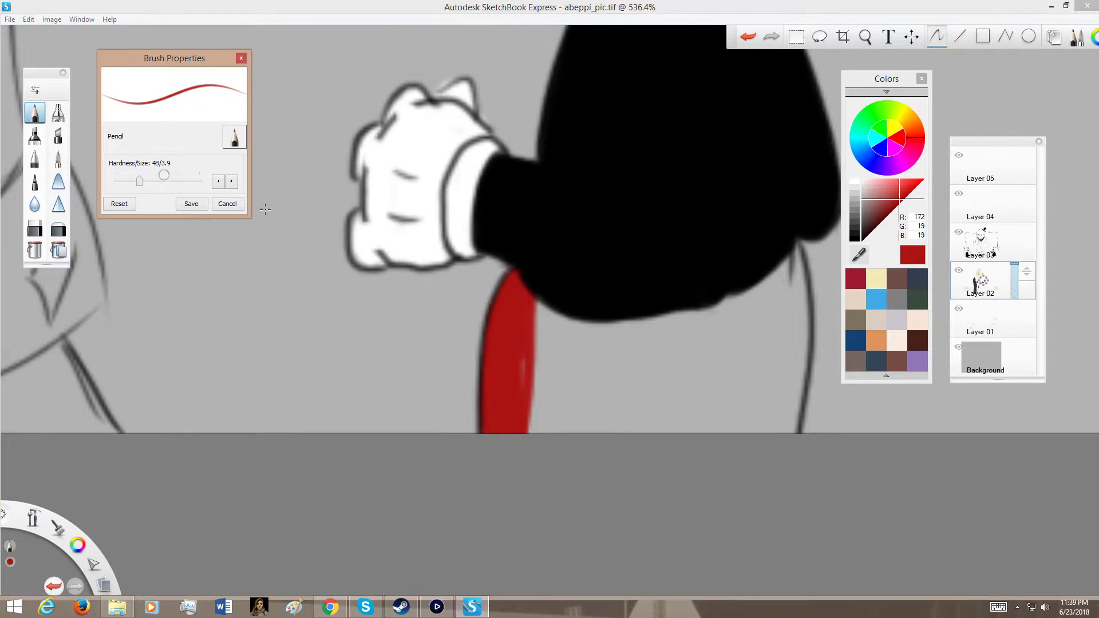
Enlarge the Pencil to 6B/6.6 and fill the middle and upper right of the trousers red, undoing the last stray mark
{"action": "left_click", "coordinate": [158, 182]}
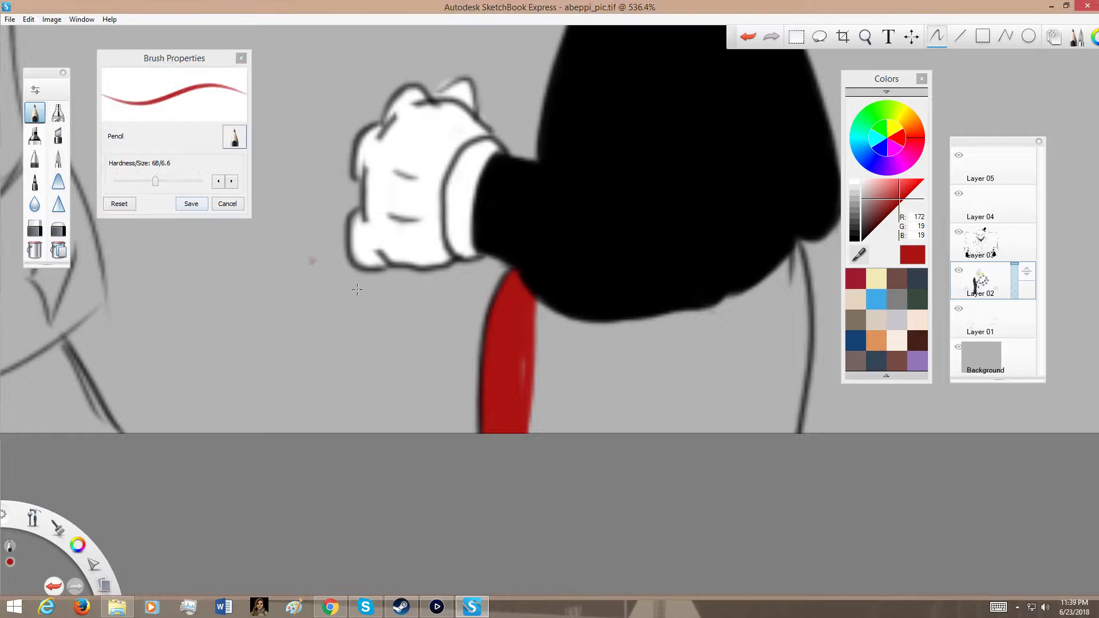
{"action": "mouse_move", "coordinate": [543, 305]}
{"action": "left_mouse_down"}
{"action": "mouse_move", "coordinate": [538, 455]}
{"action": "mouse_move", "coordinate": [522, 439]}
{"action": "mouse_move", "coordinate": [522, 426]}
{"action": "mouse_move", "coordinate": [547, 436]}
{"action": "mouse_move", "coordinate": [553, 468]}
{"action": "mouse_move", "coordinate": [599, 332]}
{"action": "mouse_move", "coordinate": [585, 315]}
{"action": "mouse_move", "coordinate": [631, 430]}
{"action": "left_mouse_up"}
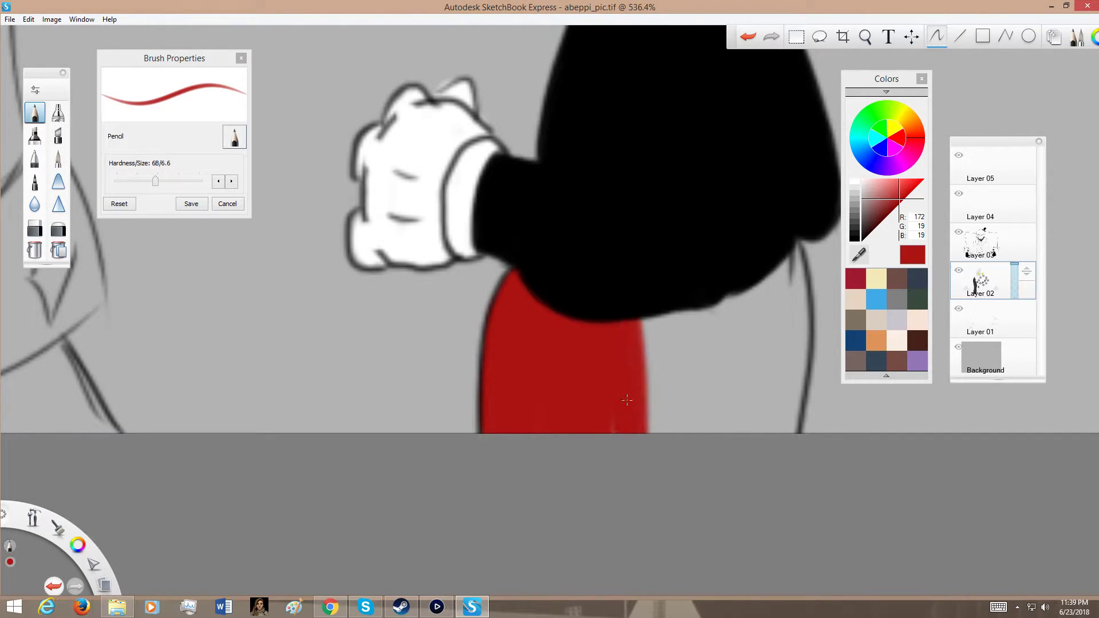
{"action": "mouse_move", "coordinate": [574, 394]}
{"action": "left_mouse_down"}
{"action": "mouse_move", "coordinate": [638, 456]}
{"action": "mouse_move", "coordinate": [659, 424]}
{"action": "mouse_move", "coordinate": [641, 337]}
{"action": "mouse_move", "coordinate": [690, 326]}
{"action": "mouse_move", "coordinate": [691, 414]}
{"action": "mouse_move", "coordinate": [716, 425]}
{"action": "mouse_move", "coordinate": [712, 351]}
{"action": "mouse_move", "coordinate": [750, 362]}
{"action": "left_mouse_up"}
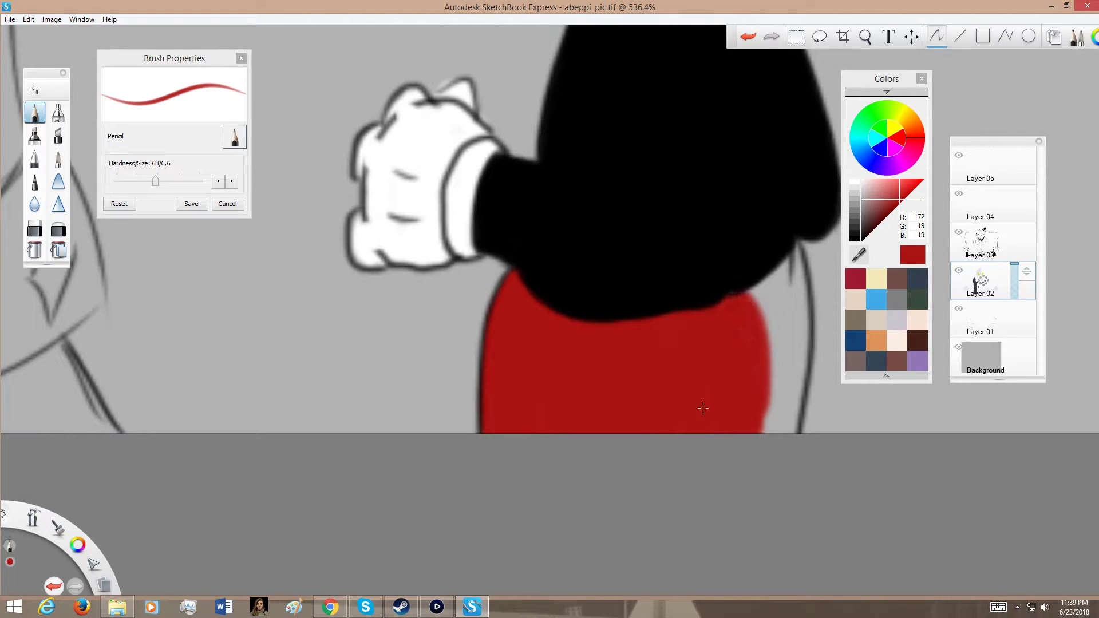
{"action": "scroll", "coordinate": [634, 427], "scroll_direction": "up", "scroll_amount": 3}
{"action": "mouse_move", "coordinate": [681, 349]}
{"action": "left_mouse_down"}
{"action": "mouse_move", "coordinate": [659, 241]}
{"action": "mouse_move", "coordinate": [624, 243]}
{"action": "left_mouse_up"}
{"action": "mouse_move", "coordinate": [675, 277]}
{"action": "left_mouse_down"}
{"action": "mouse_move", "coordinate": [700, 349]}
{"action": "mouse_move", "coordinate": [695, 401]}
{"action": "left_mouse_up"}
{"action": "left_click", "coordinate": [728, 250]}
{"action": "left_click", "coordinate": [749, 38]}
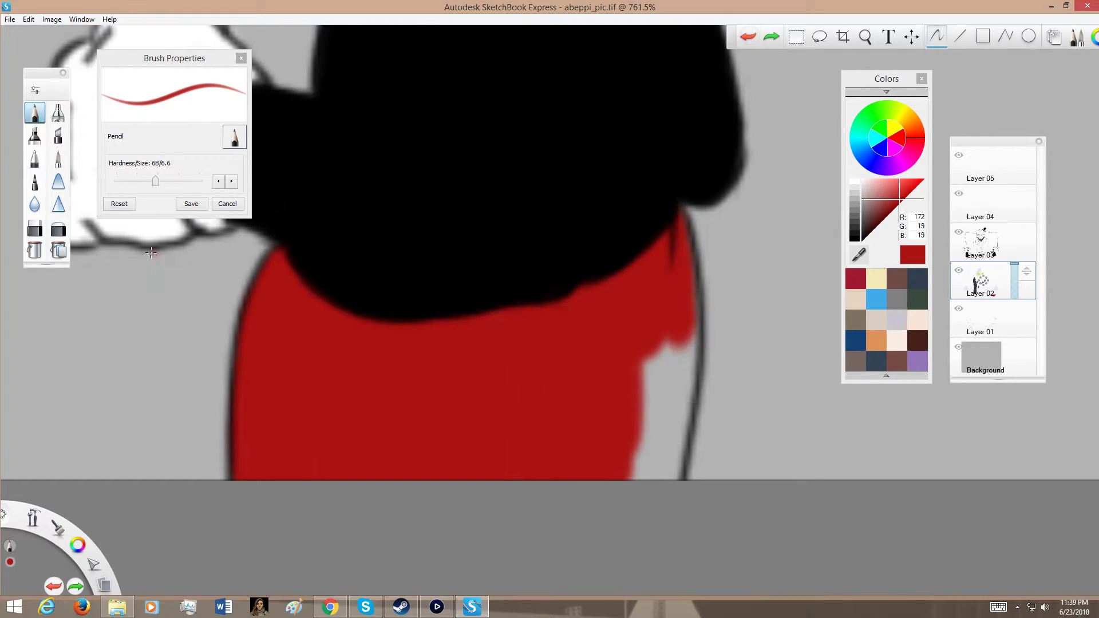
Reduce the Pencil to 4B/3.9 and fill the remaining strip along the right edge of the trousers with red
{"action": "left_click", "coordinate": [140, 180]}
{"action": "key", "text": "space"}
{"action": "left_click_drag", "start_coordinate": [604, 333], "coordinate": [455, 290]}
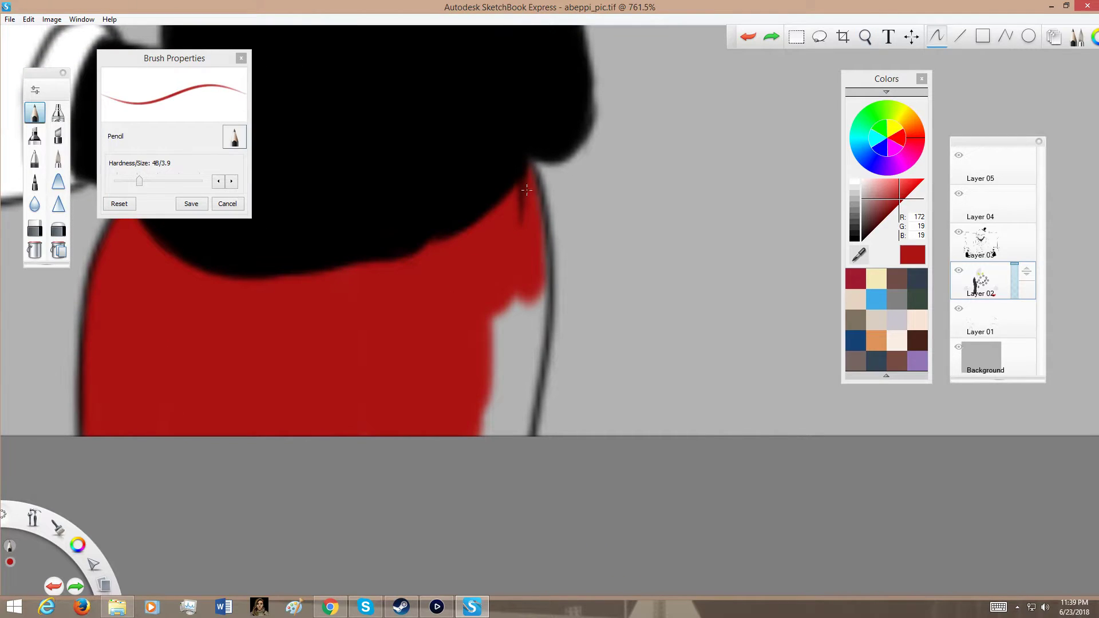
{"action": "left_click_drag", "start_coordinate": [528, 190], "coordinate": [539, 321]}
{"action": "left_click_drag", "start_coordinate": [529, 215], "coordinate": [513, 426]}
{"action": "left_click_drag", "start_coordinate": [516, 297], "coordinate": [504, 430]}
{"action": "left_click_drag", "start_coordinate": [505, 301], "coordinate": [493, 430]}
{"action": "mouse_move", "coordinate": [503, 342]}
{"action": "left_mouse_down"}
{"action": "mouse_move", "coordinate": [486, 418]}
{"action": "mouse_move", "coordinate": [495, 449]}
{"action": "left_mouse_up"}
{"action": "left_click_drag", "start_coordinate": [543, 290], "coordinate": [533, 436]}
Fill the stripe at the bend of the right cup character's straw with red
{"action": "key", "text": "space"}
{"action": "mouse_move", "coordinate": [519, 387]}
{"action": "left_mouse_down"}
{"action": "mouse_move", "coordinate": [483, 464]}
{"action": "mouse_move", "coordinate": [490, 437]}
{"action": "left_mouse_up"}
{"action": "key", "text": "space"}
{"action": "key", "text": "space"}
{"action": "left_click_drag", "start_coordinate": [569, 458], "coordinate": [463, 397]}
{"action": "key", "text": "space"}
{"action": "mouse_move", "coordinate": [557, 400]}
{"action": "left_mouse_down"}
{"action": "mouse_move", "coordinate": [510, 335]}
{"action": "mouse_move", "coordinate": [473, 331]}
{"action": "mouse_move", "coordinate": [478, 313]}
{"action": "left_mouse_up"}
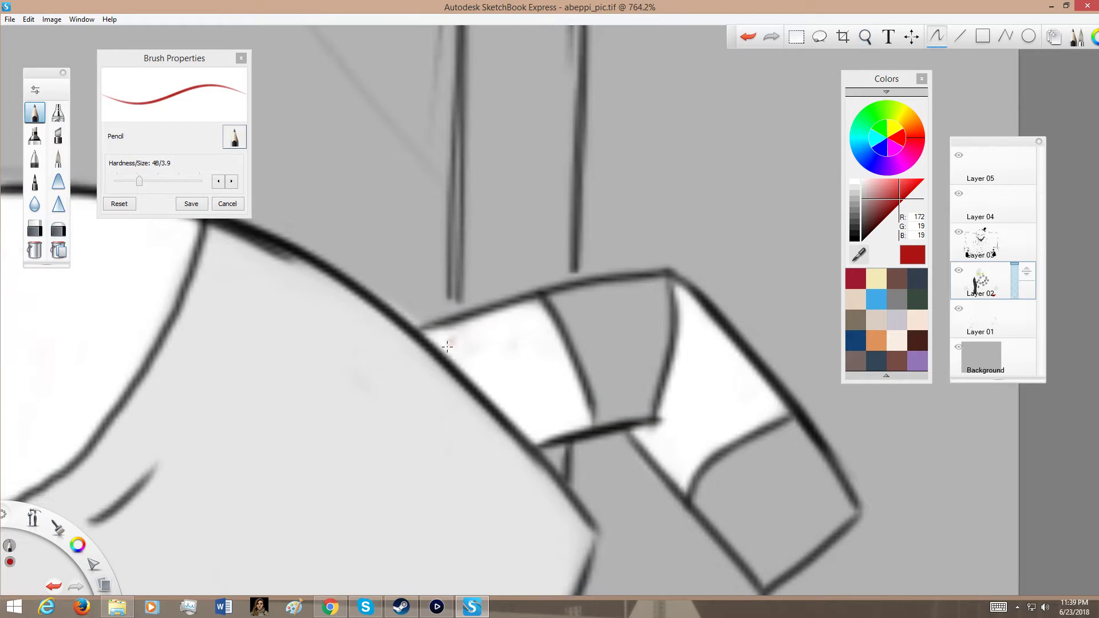
{"action": "key", "text": "space"}
{"action": "key", "text": "space"}
{"action": "mouse_move", "coordinate": [610, 374]}
{"action": "left_mouse_down"}
{"action": "mouse_move", "coordinate": [511, 391]}
{"action": "mouse_move", "coordinate": [481, 306]}
{"action": "left_mouse_up"}
{"action": "mouse_move", "coordinate": [433, 279]}
{"action": "left_mouse_down"}
{"action": "mouse_move", "coordinate": [459, 313]}
{"action": "mouse_move", "coordinate": [530, 264]}
{"action": "mouse_move", "coordinate": [497, 273]}
{"action": "mouse_move", "coordinate": [565, 262]}
{"action": "mouse_move", "coordinate": [590, 350]}
{"action": "mouse_move", "coordinate": [570, 275]}
{"action": "mouse_move", "coordinate": [558, 395]}
{"action": "mouse_move", "coordinate": [504, 306]}
{"action": "mouse_move", "coordinate": [479, 307]}
{"action": "left_mouse_up"}
{"action": "left_click", "coordinate": [750, 37]}
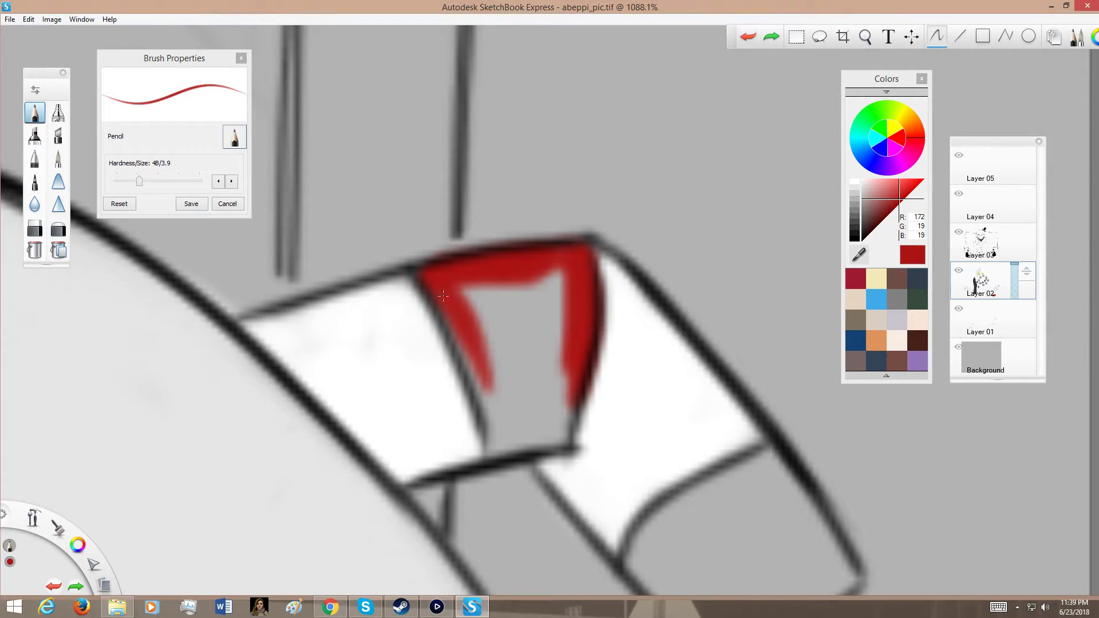
{"action": "mouse_move", "coordinate": [427, 287]}
{"action": "left_mouse_down"}
{"action": "mouse_move", "coordinate": [498, 435]}
{"action": "mouse_move", "coordinate": [550, 286]}
{"action": "mouse_move", "coordinate": [483, 312]}
{"action": "mouse_move", "coordinate": [558, 377]}
{"action": "mouse_move", "coordinate": [498, 401]}
{"action": "mouse_move", "coordinate": [535, 412]}
{"action": "mouse_move", "coordinate": [548, 352]}
{"action": "mouse_move", "coordinate": [564, 412]}
{"action": "left_mouse_up"}
{"action": "key", "text": "space"}
{"action": "left_click_drag", "start_coordinate": [586, 398], "coordinate": [582, 321]}
{"action": "mouse_move", "coordinate": [498, 338]}
{"action": "left_mouse_down"}
{"action": "mouse_move", "coordinate": [493, 375]}
{"action": "mouse_move", "coordinate": [509, 347]}
{"action": "mouse_move", "coordinate": [557, 333]}
{"action": "left_mouse_up"}
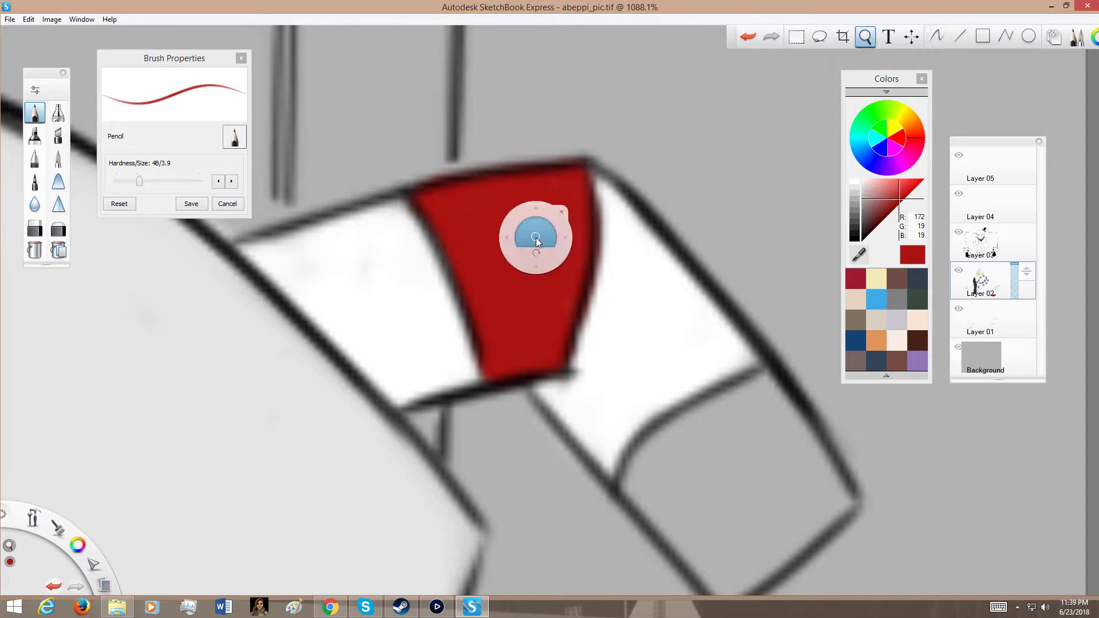
Fill the end stripe of the right cup character's straw with red and undo the stroke that overshoots its corner
{"action": "key", "text": "space"}
{"action": "left_click_drag", "start_coordinate": [536, 243], "coordinate": [473, 336]}
{"action": "key", "text": "space"}
{"action": "mouse_move", "coordinate": [585, 315]}
{"action": "left_mouse_down"}
{"action": "mouse_move", "coordinate": [506, 347]}
{"action": "mouse_move", "coordinate": [546, 251]}
{"action": "left_mouse_up"}
{"action": "mouse_move", "coordinate": [497, 283]}
{"action": "left_mouse_down"}
{"action": "mouse_move", "coordinate": [487, 295]}
{"action": "mouse_move", "coordinate": [517, 371]}
{"action": "left_mouse_up"}
{"action": "mouse_move", "coordinate": [445, 291]}
{"action": "left_mouse_down"}
{"action": "mouse_move", "coordinate": [532, 228]}
{"action": "mouse_move", "coordinate": [585, 274]}
{"action": "left_mouse_up"}
{"action": "left_click_drag", "start_coordinate": [553, 226], "coordinate": [592, 301]}
{"action": "mouse_move", "coordinate": [550, 245]}
{"action": "left_mouse_down"}
{"action": "mouse_move", "coordinate": [503, 280]}
{"action": "mouse_move", "coordinate": [503, 264]}
{"action": "mouse_move", "coordinate": [498, 344]}
{"action": "mouse_move", "coordinate": [553, 257]}
{"action": "mouse_move", "coordinate": [530, 293]}
{"action": "mouse_move", "coordinate": [541, 330]}
{"action": "mouse_move", "coordinate": [521, 351]}
{"action": "mouse_move", "coordinate": [578, 299]}
{"action": "mouse_move", "coordinate": [572, 285]}
{"action": "left_mouse_up"}
{"action": "left_click_drag", "start_coordinate": [580, 327], "coordinate": [610, 309]}
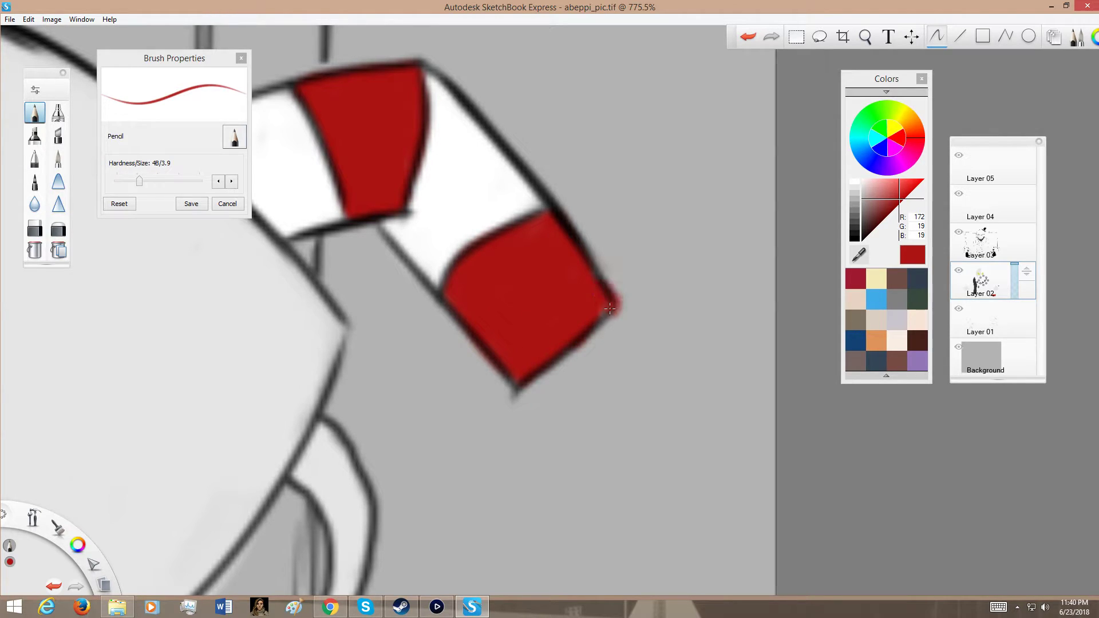
{"action": "left_click", "coordinate": [743, 41]}
Pick the blue RGB 19, 114, 172 and paint a first stroke on the left edge of the left cup character's trousers
{"action": "scroll", "coordinate": [561, 272], "scroll_direction": "down", "scroll_amount": 10}
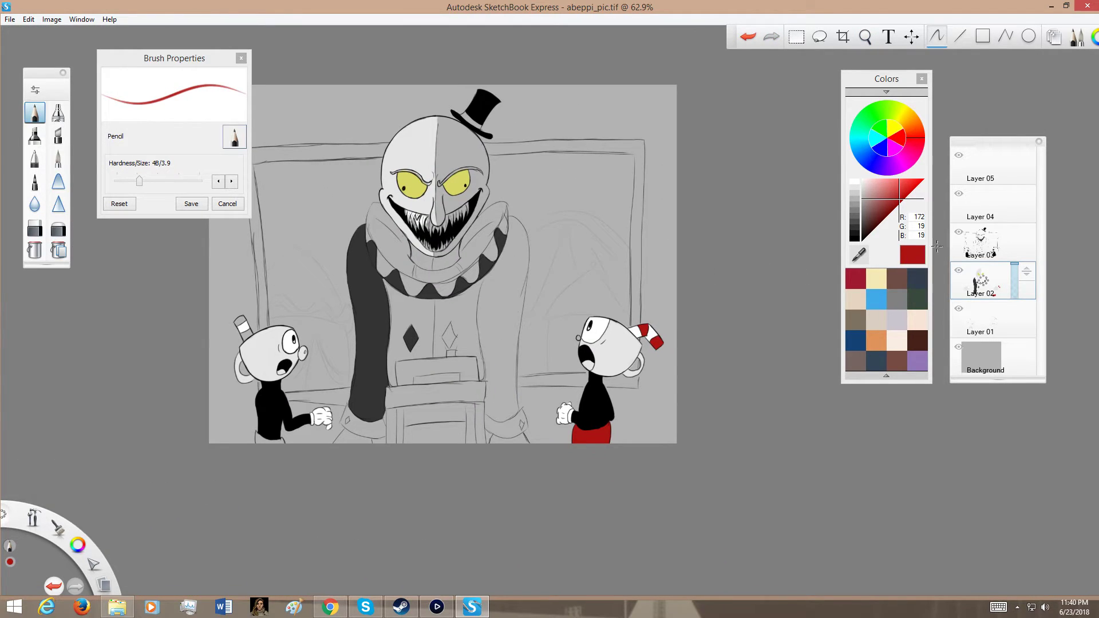
{"action": "left_click", "coordinate": [862, 148]}
{"action": "key", "text": "space"}
{"action": "left_click_drag", "start_coordinate": [478, 397], "coordinate": [640, 347]}
{"action": "key", "text": "space"}
{"action": "left_click_drag", "start_coordinate": [431, 366], "coordinate": [461, 158]}
{"action": "left_click_drag", "start_coordinate": [385, 256], "coordinate": [386, 139]}
{"action": "mouse_move", "coordinate": [378, 393]}
{"action": "left_mouse_down"}
{"action": "mouse_move", "coordinate": [414, 335]}
{"action": "mouse_move", "coordinate": [389, 355]}
{"action": "mouse_move", "coordinate": [390, 319]}
{"action": "left_mouse_up"}
{"action": "key", "text": "space"}
{"action": "left_click_drag", "start_coordinate": [410, 355], "coordinate": [442, 430]}
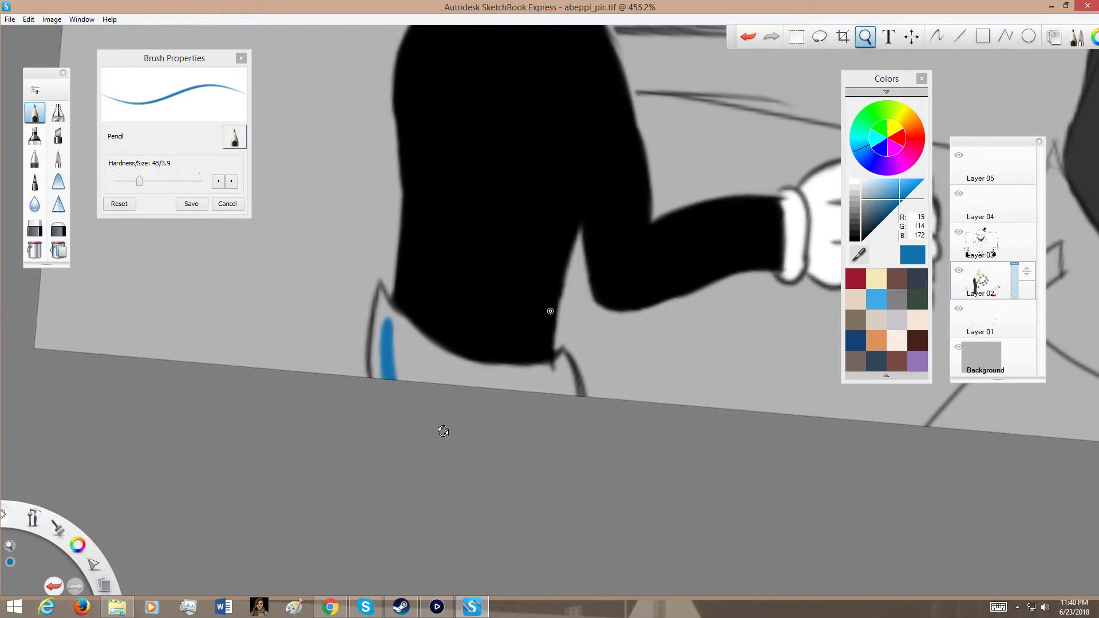
Mute the blue to RGB 44, 125, 174 and fill the left cup character's trousers with it
{"action": "left_click", "coordinate": [893, 200]}
{"action": "scroll", "coordinate": [462, 319], "scroll_direction": "up", "scroll_amount": 4}
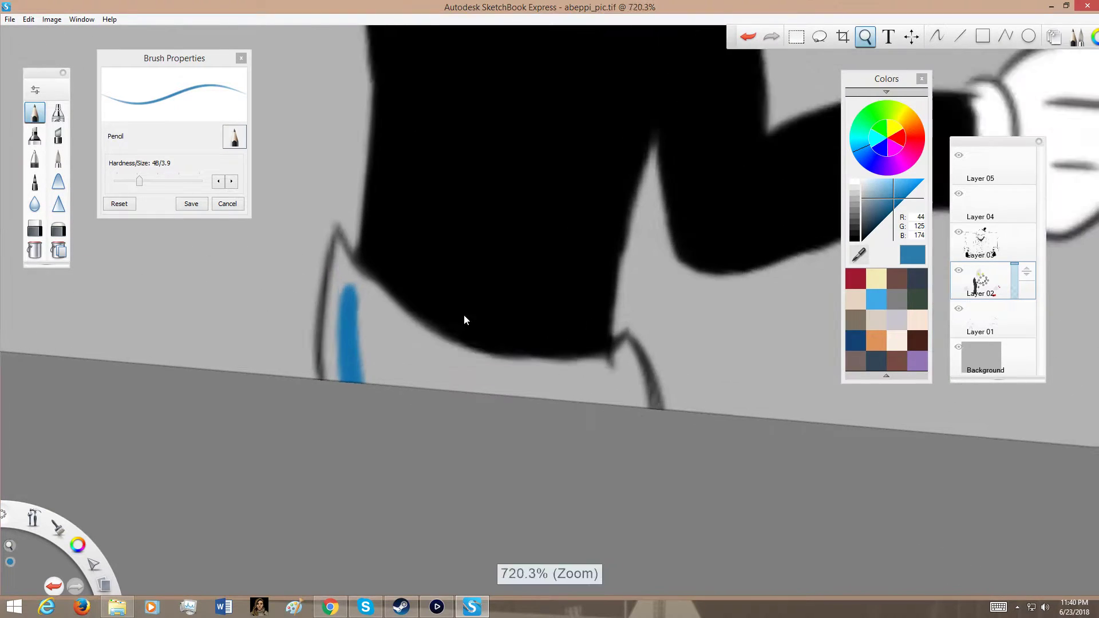
{"action": "mouse_move", "coordinate": [379, 308]}
{"action": "left_mouse_down"}
{"action": "mouse_move", "coordinate": [373, 331]}
{"action": "mouse_move", "coordinate": [476, 321]}
{"action": "left_mouse_up"}
{"action": "key", "text": "space"}
{"action": "mouse_move", "coordinate": [501, 307]}
{"action": "left_mouse_down"}
{"action": "mouse_move", "coordinate": [455, 280]}
{"action": "mouse_move", "coordinate": [478, 312]}
{"action": "left_mouse_up"}
{"action": "mouse_move", "coordinate": [462, 350]}
{"action": "left_mouse_down"}
{"action": "mouse_move", "coordinate": [448, 337]}
{"action": "mouse_move", "coordinate": [442, 355]}
{"action": "left_mouse_up"}
{"action": "left_click_drag", "start_coordinate": [452, 219], "coordinate": [461, 390]}
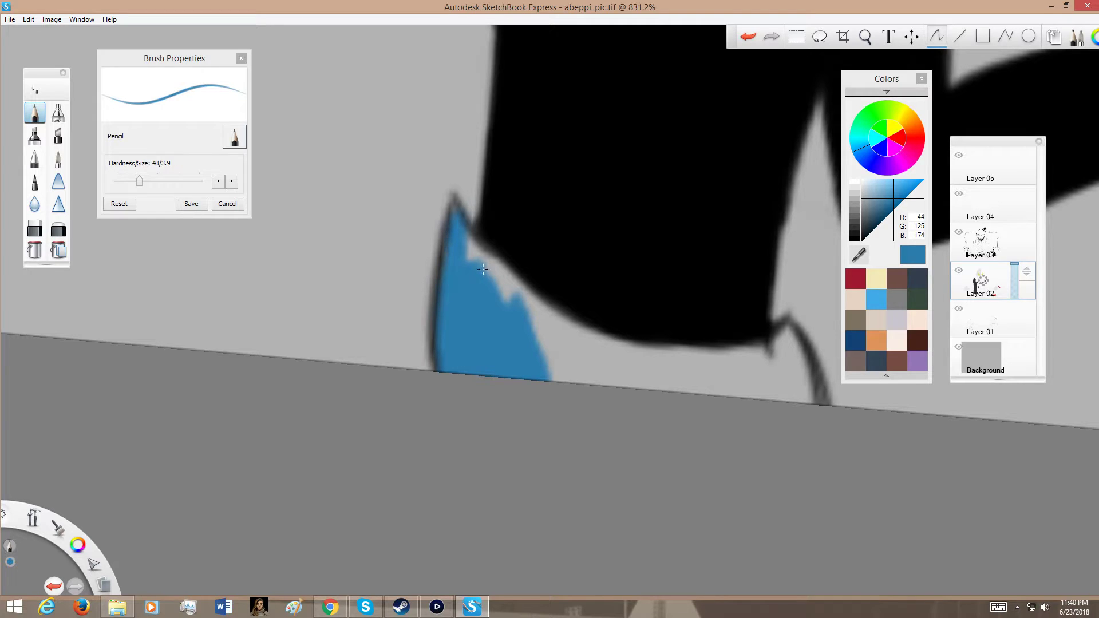
{"action": "mouse_move", "coordinate": [454, 207]}
{"action": "left_mouse_down"}
{"action": "mouse_move", "coordinate": [507, 300]}
{"action": "mouse_move", "coordinate": [575, 355]}
{"action": "mouse_move", "coordinate": [592, 344]}
{"action": "mouse_move", "coordinate": [562, 410]}
{"action": "mouse_move", "coordinate": [610, 367]}
{"action": "mouse_move", "coordinate": [727, 367]}
{"action": "mouse_move", "coordinate": [712, 374]}
{"action": "left_mouse_up"}
{"action": "left_click_drag", "start_coordinate": [796, 383], "coordinate": [590, 380]}
{"action": "mouse_move", "coordinate": [537, 352]}
{"action": "left_mouse_down"}
{"action": "mouse_move", "coordinate": [585, 343]}
{"action": "mouse_move", "coordinate": [599, 412]}
{"action": "left_mouse_up"}
{"action": "mouse_move", "coordinate": [581, 330]}
{"action": "left_mouse_down"}
{"action": "mouse_move", "coordinate": [587, 395]}
{"action": "mouse_move", "coordinate": [400, 403]}
{"action": "left_mouse_up"}
Fill the left cup character's nose with the blue, leaving the small oval highlight unpainted
{"action": "key", "text": "space"}
{"action": "key", "text": "space"}
{"action": "left_click_drag", "start_coordinate": [465, 414], "coordinate": [395, 453]}
{"action": "key", "text": "space"}
{"action": "mouse_move", "coordinate": [490, 418]}
{"action": "left_mouse_down"}
{"action": "mouse_move", "coordinate": [504, 239]}
{"action": "mouse_move", "coordinate": [481, 335]}
{"action": "left_mouse_up"}
{"action": "left_click_drag", "start_coordinate": [481, 335], "coordinate": [483, 297]}
{"action": "left_click_drag", "start_coordinate": [491, 393], "coordinate": [502, 283]}
{"action": "mouse_move", "coordinate": [485, 339]}
{"action": "left_mouse_down"}
{"action": "mouse_move", "coordinate": [518, 269]}
{"action": "mouse_move", "coordinate": [538, 261]}
{"action": "mouse_move", "coordinate": [481, 373]}
{"action": "mouse_move", "coordinate": [491, 395]}
{"action": "mouse_move", "coordinate": [474, 376]}
{"action": "mouse_move", "coordinate": [518, 412]}
{"action": "mouse_move", "coordinate": [543, 368]}
{"action": "left_mouse_up"}
{"action": "mouse_move", "coordinate": [548, 365]}
{"action": "left_mouse_down"}
{"action": "mouse_move", "coordinate": [558, 287]}
{"action": "mouse_move", "coordinate": [534, 270]}
{"action": "mouse_move", "coordinate": [491, 340]}
{"action": "mouse_move", "coordinate": [501, 292]}
{"action": "mouse_move", "coordinate": [507, 351]}
{"action": "mouse_move", "coordinate": [526, 374]}
{"action": "left_mouse_up"}
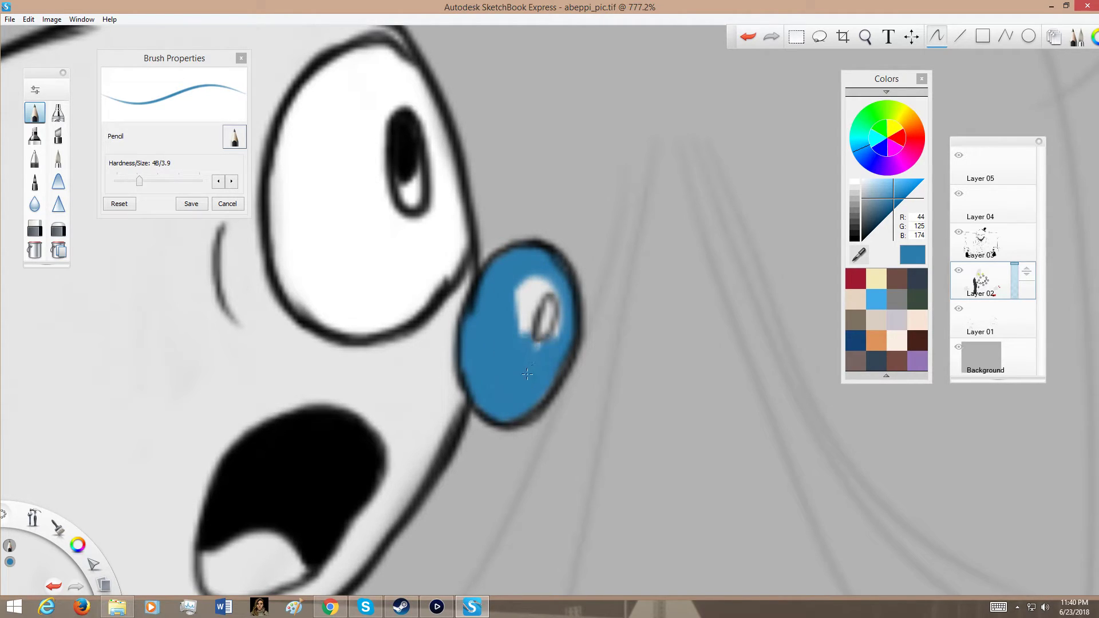
{"action": "mouse_move", "coordinate": [557, 315]}
{"action": "left_mouse_down"}
{"action": "mouse_move", "coordinate": [512, 303]}
{"action": "mouse_move", "coordinate": [547, 284]}
{"action": "mouse_move", "coordinate": [509, 322]}
{"action": "mouse_move", "coordinate": [531, 291]}
{"action": "mouse_move", "coordinate": [516, 330]}
{"action": "mouse_move", "coordinate": [549, 277]}
{"action": "mouse_move", "coordinate": [517, 335]}
{"action": "mouse_move", "coordinate": [525, 318]}
{"action": "mouse_move", "coordinate": [523, 346]}
{"action": "mouse_move", "coordinate": [546, 289]}
{"action": "left_mouse_up"}
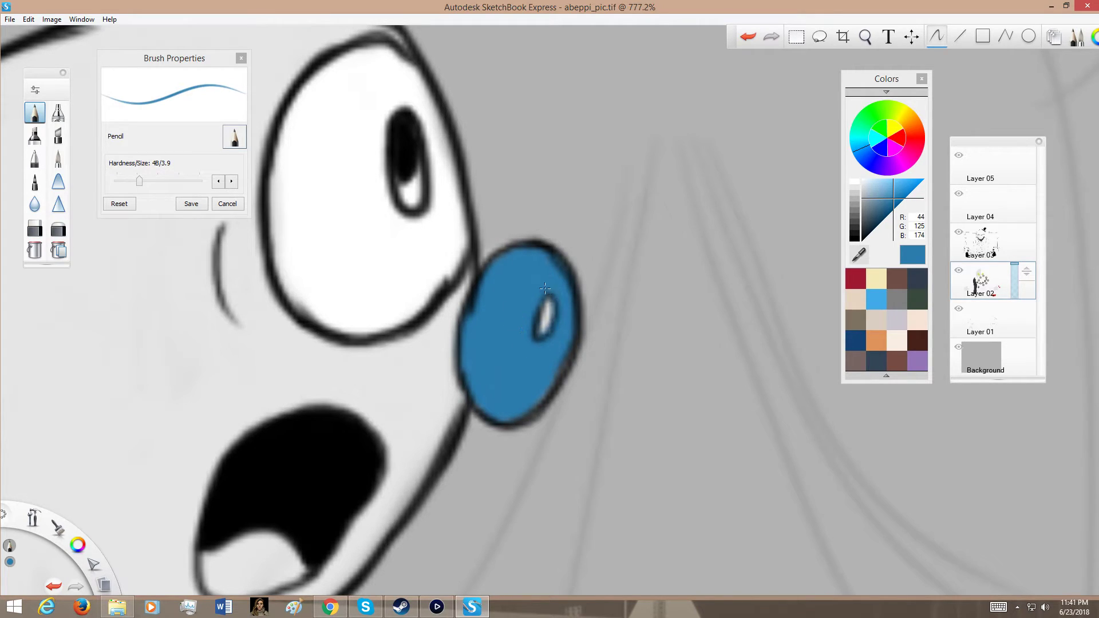
{"action": "left_click_drag", "start_coordinate": [558, 373], "coordinate": [495, 410]}
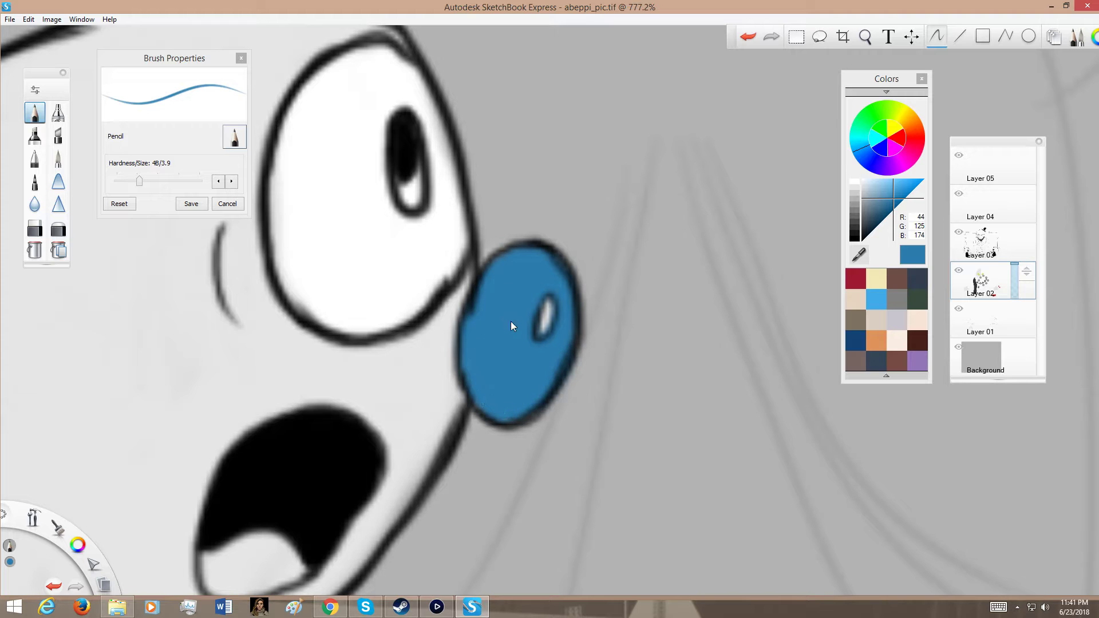
Fill the end stripe of the left cup character's straw with the blue and undo the stray dab beside it
{"action": "scroll", "coordinate": [509, 319], "scroll_direction": "down", "scroll_amount": 10}
{"action": "key", "text": "space"}
{"action": "left_click_drag", "start_coordinate": [447, 368], "coordinate": [422, 386]}
{"action": "scroll", "coordinate": [421, 381], "scroll_direction": "up", "scroll_amount": 10}
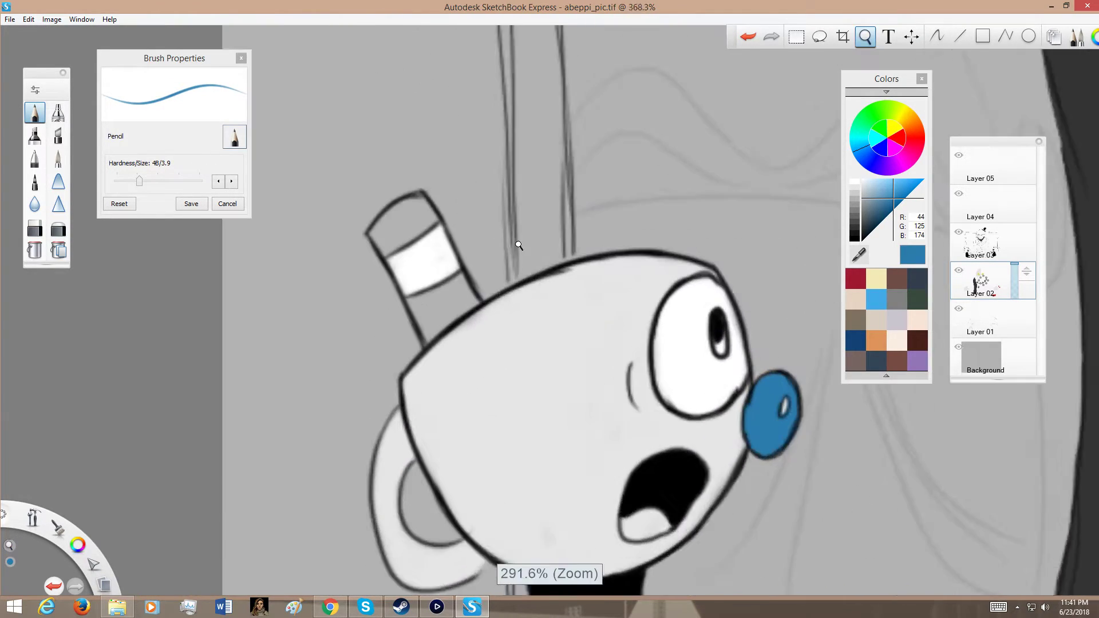
{"action": "scroll", "coordinate": [343, 201], "scroll_direction": "up", "scroll_amount": 5}
{"action": "mouse_move", "coordinate": [421, 294]}
{"action": "left_mouse_down"}
{"action": "mouse_move", "coordinate": [483, 278]}
{"action": "mouse_move", "coordinate": [429, 303]}
{"action": "mouse_move", "coordinate": [465, 248]}
{"action": "mouse_move", "coordinate": [490, 253]}
{"action": "mouse_move", "coordinate": [474, 249]}
{"action": "mouse_move", "coordinate": [559, 219]}
{"action": "mouse_move", "coordinate": [533, 207]}
{"action": "mouse_move", "coordinate": [561, 204]}
{"action": "mouse_move", "coordinate": [465, 262]}
{"action": "mouse_move", "coordinate": [576, 212]}
{"action": "left_mouse_up"}
{"action": "left_click", "coordinate": [749, 36]}
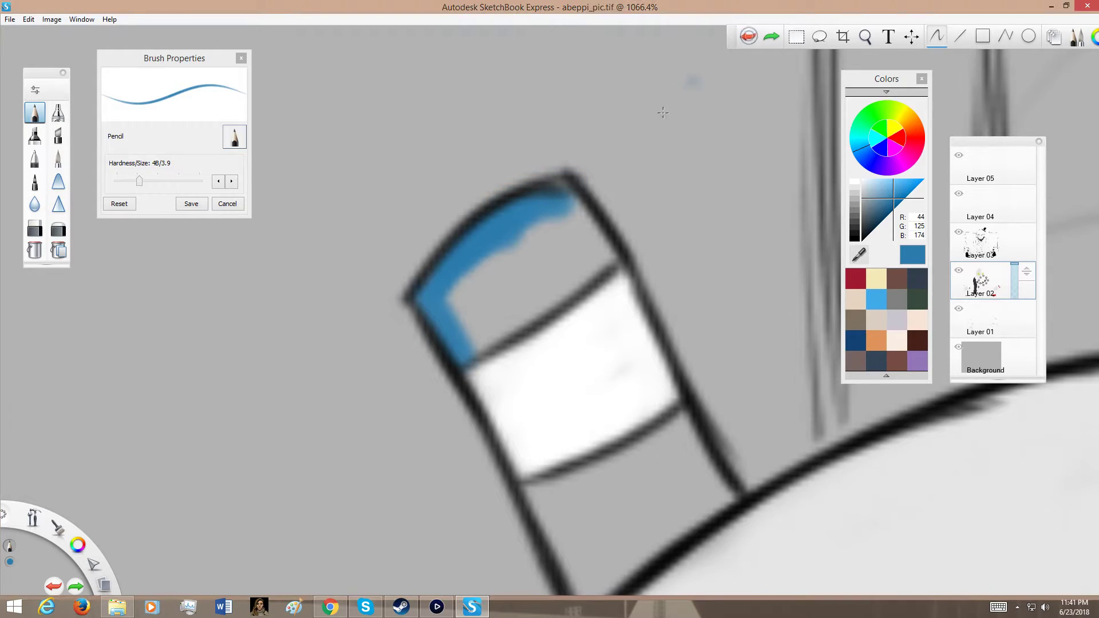
{"action": "mouse_move", "coordinate": [508, 228]}
{"action": "left_mouse_down"}
{"action": "mouse_move", "coordinate": [572, 194]}
{"action": "mouse_move", "coordinate": [607, 252]}
{"action": "mouse_move", "coordinate": [469, 297]}
{"action": "mouse_move", "coordinate": [495, 269]}
{"action": "mouse_move", "coordinate": [475, 332]}
{"action": "mouse_move", "coordinate": [515, 320]}
{"action": "mouse_move", "coordinate": [555, 280]}
{"action": "mouse_move", "coordinate": [538, 271]}
{"action": "mouse_move", "coordinate": [581, 243]}
{"action": "mouse_move", "coordinate": [582, 273]}
{"action": "mouse_move", "coordinate": [550, 126]}
{"action": "left_mouse_up"}
Fill the lower stripe of the left cup character's straw with the blue, undoing one stroke along the way
{"action": "key", "text": "space"}
{"action": "mouse_move", "coordinate": [524, 373]}
{"action": "left_mouse_down"}
{"action": "mouse_move", "coordinate": [531, 457]}
{"action": "mouse_move", "coordinate": [497, 358]}
{"action": "mouse_move", "coordinate": [470, 349]}
{"action": "mouse_move", "coordinate": [524, 434]}
{"action": "mouse_move", "coordinate": [512, 354]}
{"action": "mouse_move", "coordinate": [470, 342]}
{"action": "mouse_move", "coordinate": [562, 321]}
{"action": "left_mouse_up"}
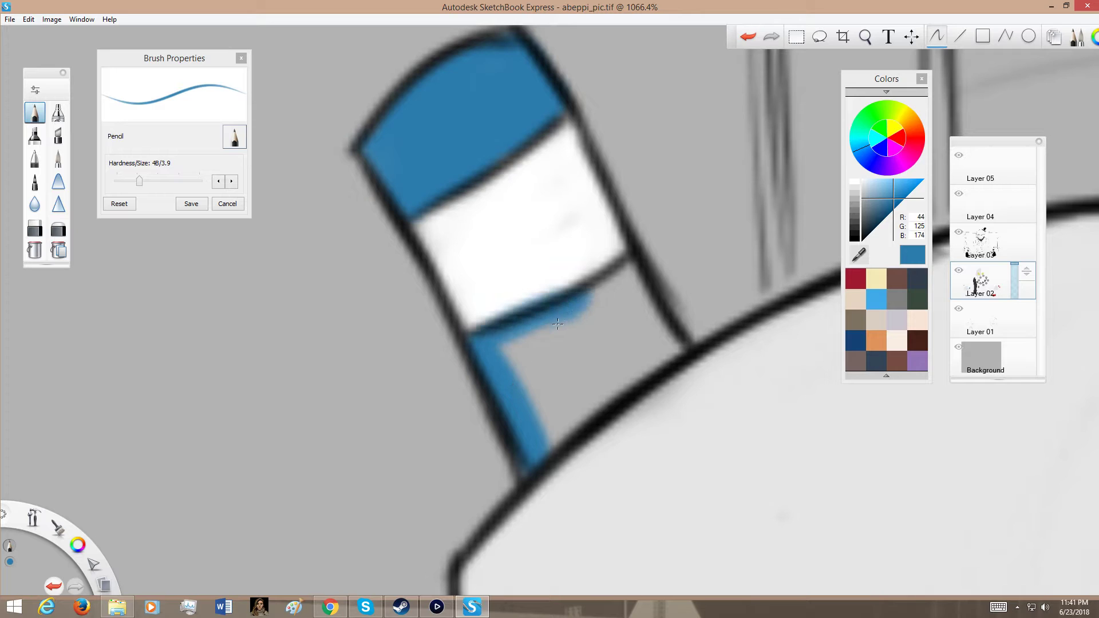
{"action": "left_click", "coordinate": [744, 33]}
{"action": "mouse_move", "coordinate": [475, 343]}
{"action": "left_mouse_down"}
{"action": "mouse_move", "coordinate": [582, 302]}
{"action": "mouse_move", "coordinate": [525, 336]}
{"action": "mouse_move", "coordinate": [545, 326]}
{"action": "mouse_move", "coordinate": [624, 267]}
{"action": "mouse_move", "coordinate": [640, 300]}
{"action": "mouse_move", "coordinate": [587, 343]}
{"action": "mouse_move", "coordinate": [557, 361]}
{"action": "mouse_move", "coordinate": [550, 343]}
{"action": "mouse_move", "coordinate": [505, 357]}
{"action": "mouse_move", "coordinate": [522, 365]}
{"action": "mouse_move", "coordinate": [537, 437]}
{"action": "mouse_move", "coordinate": [548, 422]}
{"action": "mouse_move", "coordinate": [542, 444]}
{"action": "mouse_move", "coordinate": [552, 405]}
{"action": "mouse_move", "coordinate": [621, 337]}
{"action": "mouse_move", "coordinate": [638, 363]}
{"action": "mouse_move", "coordinate": [655, 353]}
{"action": "mouse_move", "coordinate": [523, 440]}
{"action": "mouse_move", "coordinate": [616, 348]}
{"action": "mouse_move", "coordinate": [377, 371]}
{"action": "left_mouse_up"}
{"action": "key", "text": "space"}
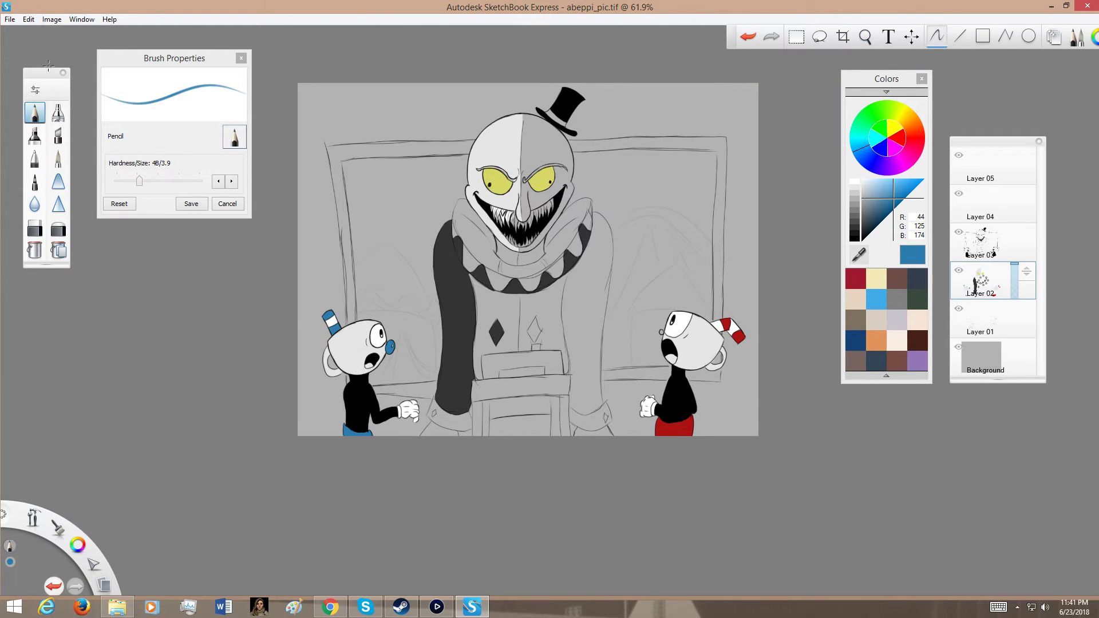
Save the drawing
{"action": "left_click", "coordinate": [9, 19]}
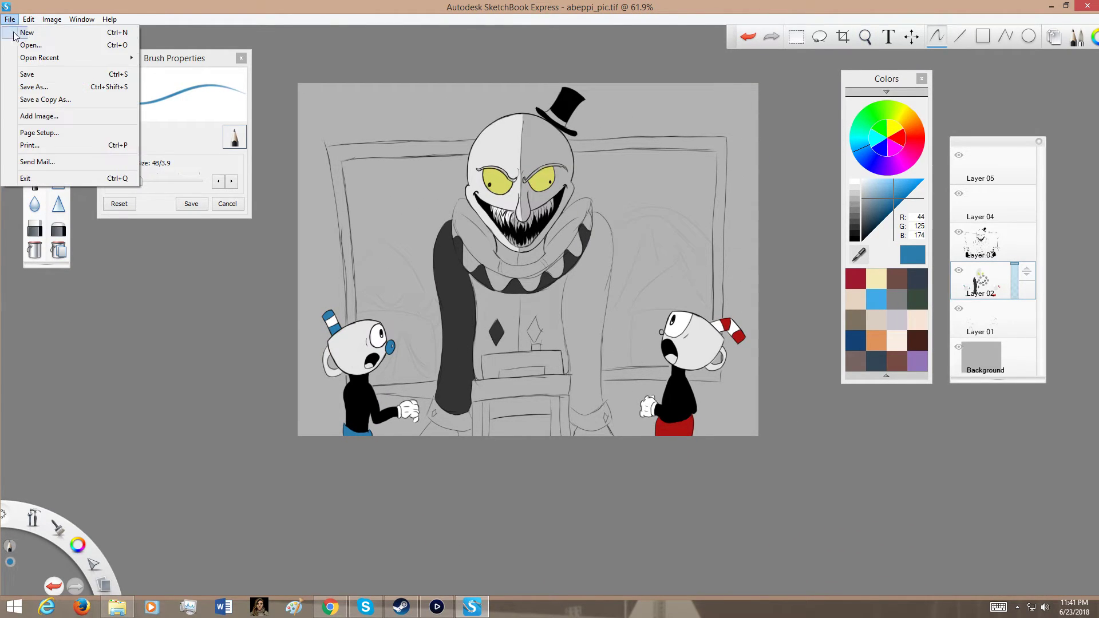
{"action": "left_click", "coordinate": [41, 74]}
{"action": "key", "text": "space"}
{"action": "left_click_drag", "start_coordinate": [538, 362], "coordinate": [507, 341]}
{"action": "key", "text": "space"}
{"action": "mouse_move", "coordinate": [575, 372]}
{"action": "left_mouse_down"}
{"action": "mouse_move", "coordinate": [553, 335]}
{"action": "mouse_move", "coordinate": [561, 363]}
{"action": "left_mouse_up"}
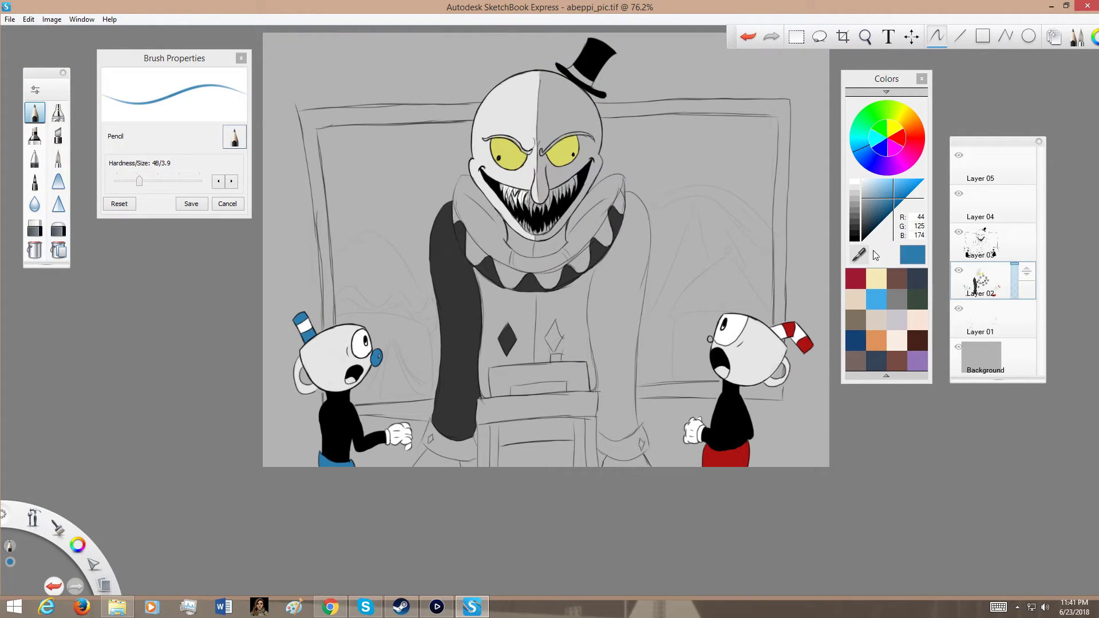
Check the colouring against a white canvas by hiding the Background layer and showing it again
{"action": "left_click", "coordinate": [856, 241]}
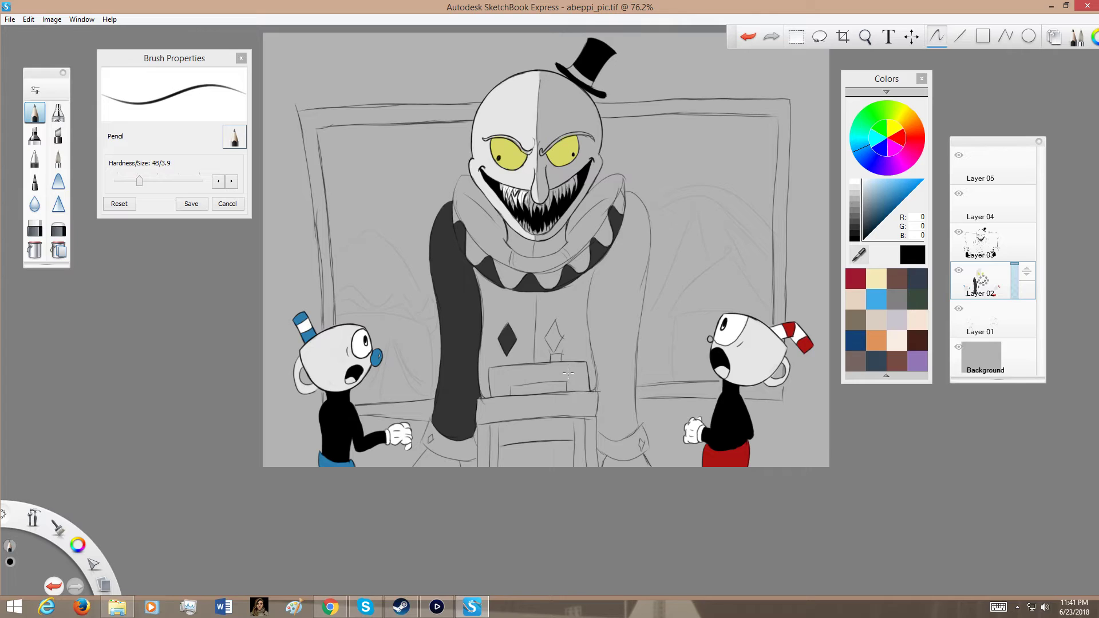
{"action": "left_click", "coordinate": [959, 349]}
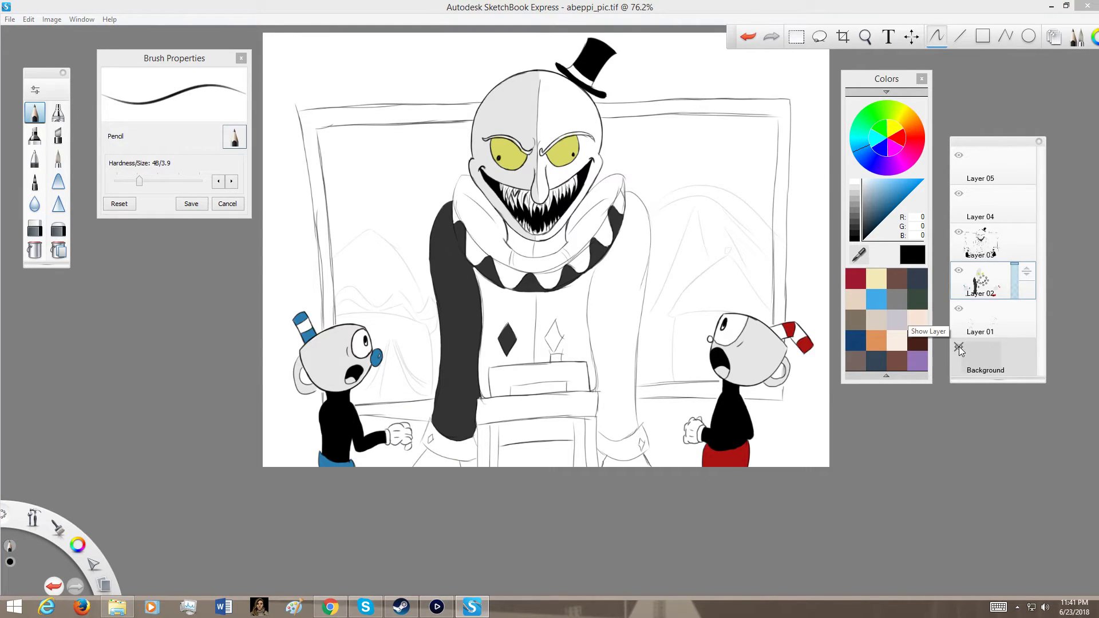
{"action": "left_click", "coordinate": [959, 348]}
Sample the red RGB 171, 18, 18 from the right cup character's trousers and fill that character's small round nose with it
{"action": "left_click", "coordinate": [858, 258]}
{"action": "left_click", "coordinate": [746, 452]}
{"action": "scroll", "coordinate": [722, 359], "scroll_direction": "up", "scroll_amount": 10}
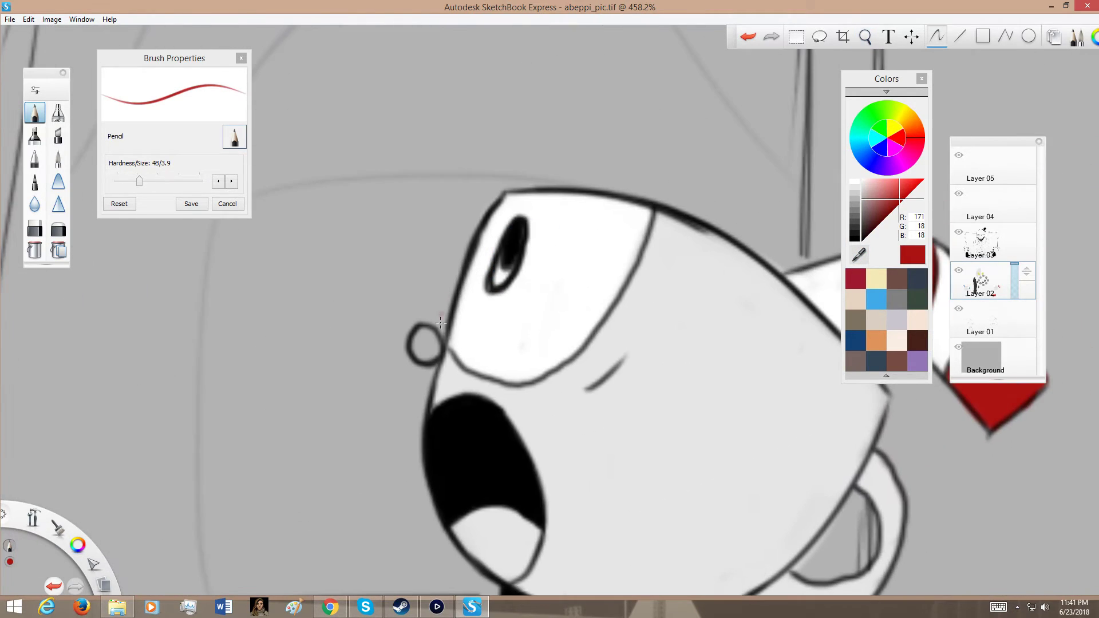
{"action": "mouse_move", "coordinate": [416, 343]}
{"action": "left_mouse_down"}
{"action": "mouse_move", "coordinate": [422, 331]}
{"action": "mouse_move", "coordinate": [415, 338]}
{"action": "mouse_move", "coordinate": [428, 349]}
{"action": "left_mouse_up"}
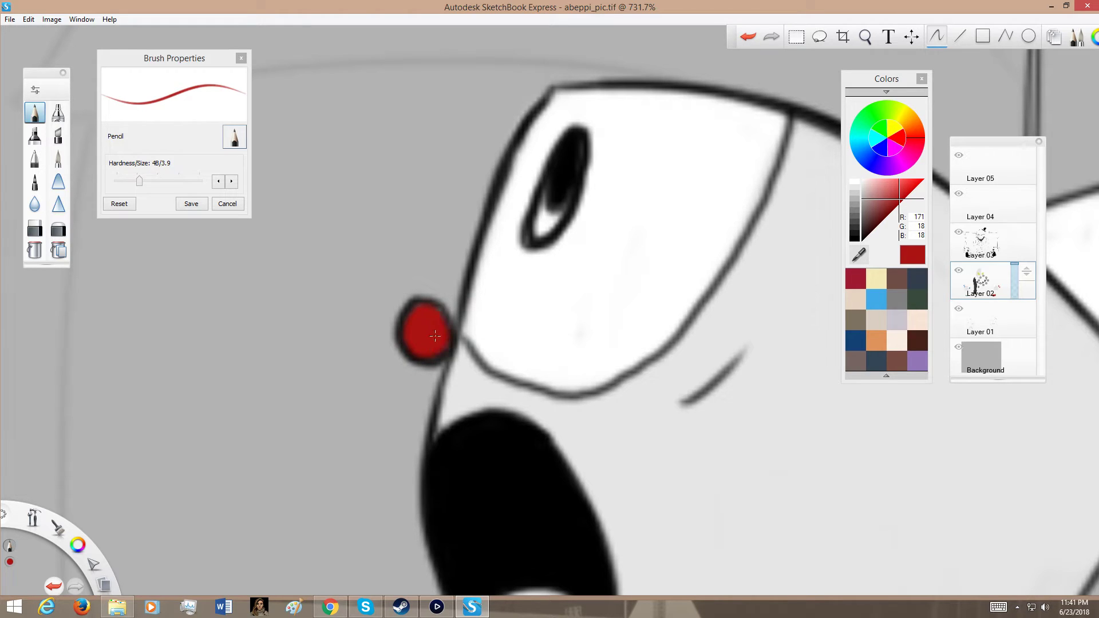
{"action": "scroll", "coordinate": [436, 349], "scroll_direction": "down", "scroll_amount": 9}
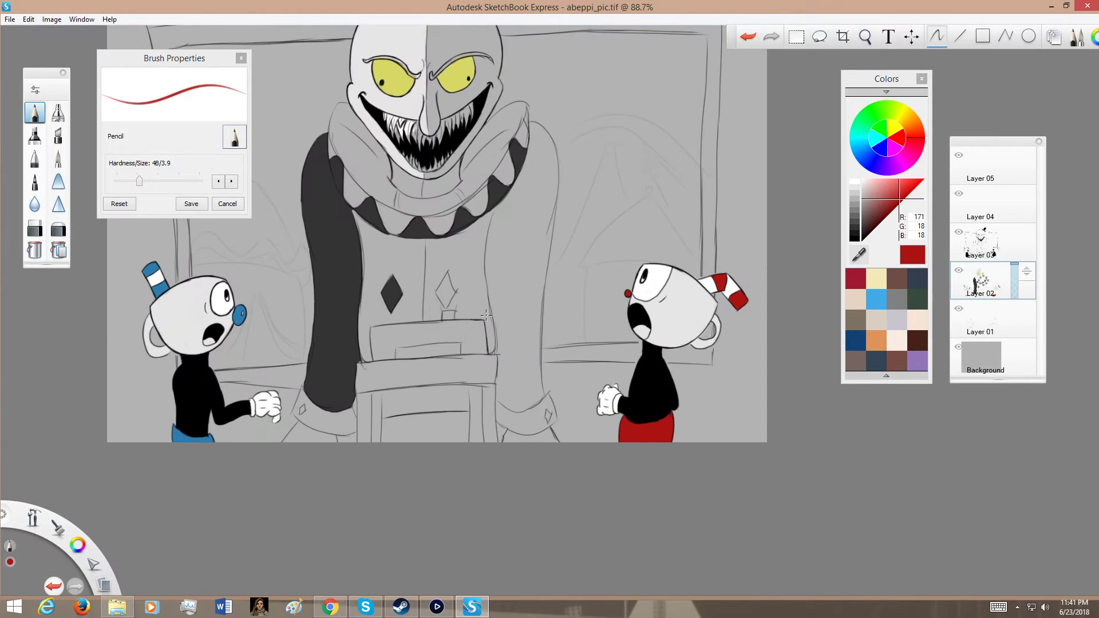
Undo a trial stroke on the right cup character's tongue, mute the red to RGB 172, 35, 35 and fill the tongue
{"action": "scroll", "coordinate": [607, 322], "scroll_direction": "up", "scroll_amount": 9}
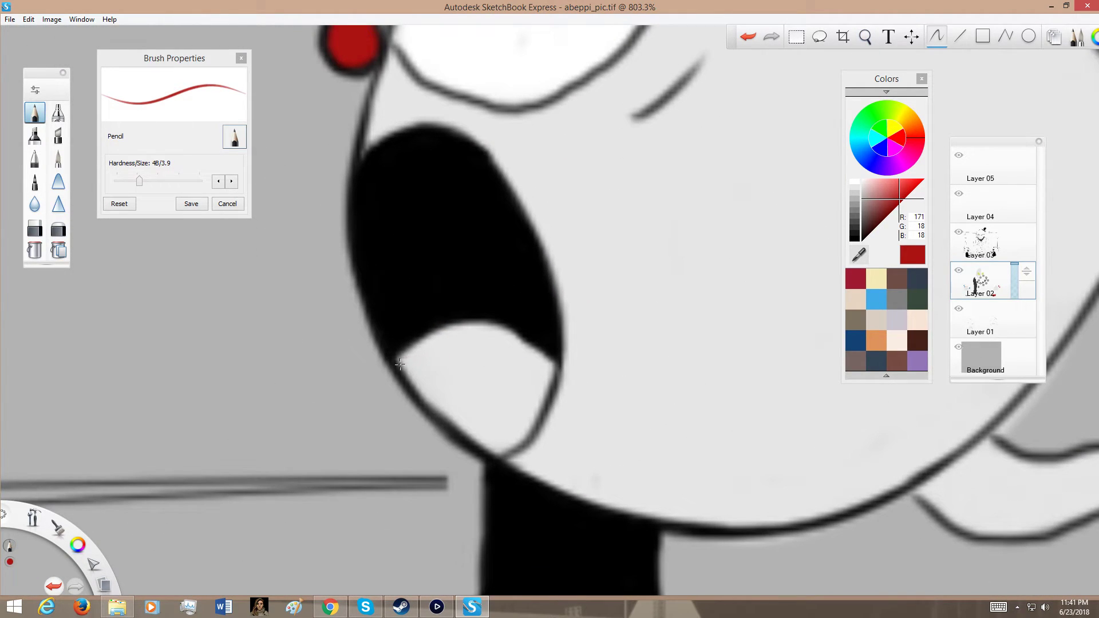
{"action": "left_click_drag", "start_coordinate": [400, 364], "coordinate": [418, 376]}
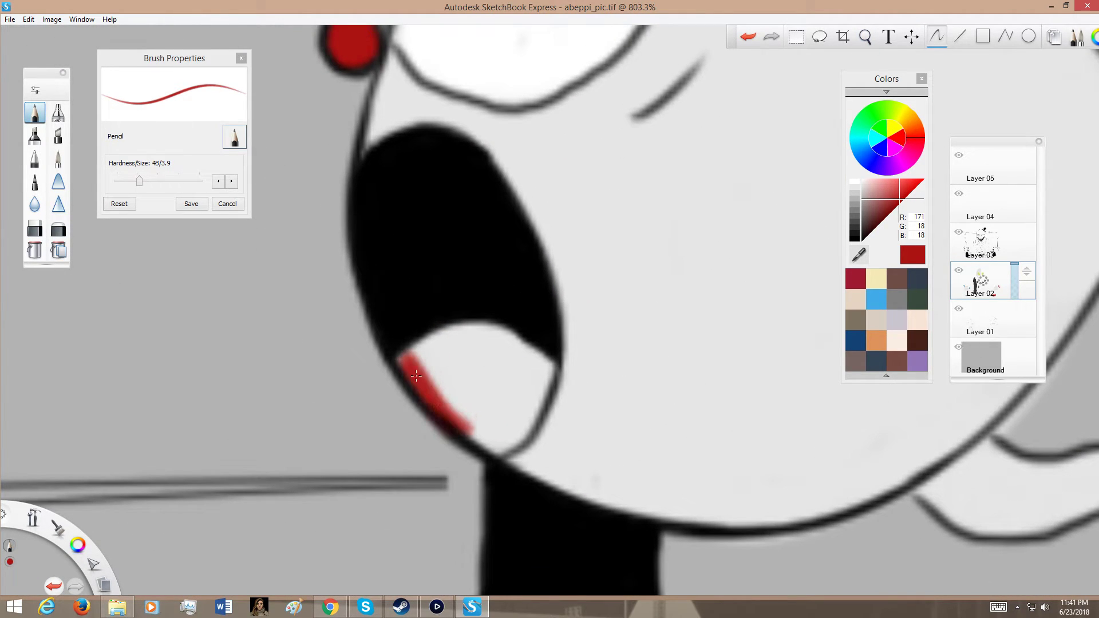
{"action": "key", "text": "ctrl+z"}
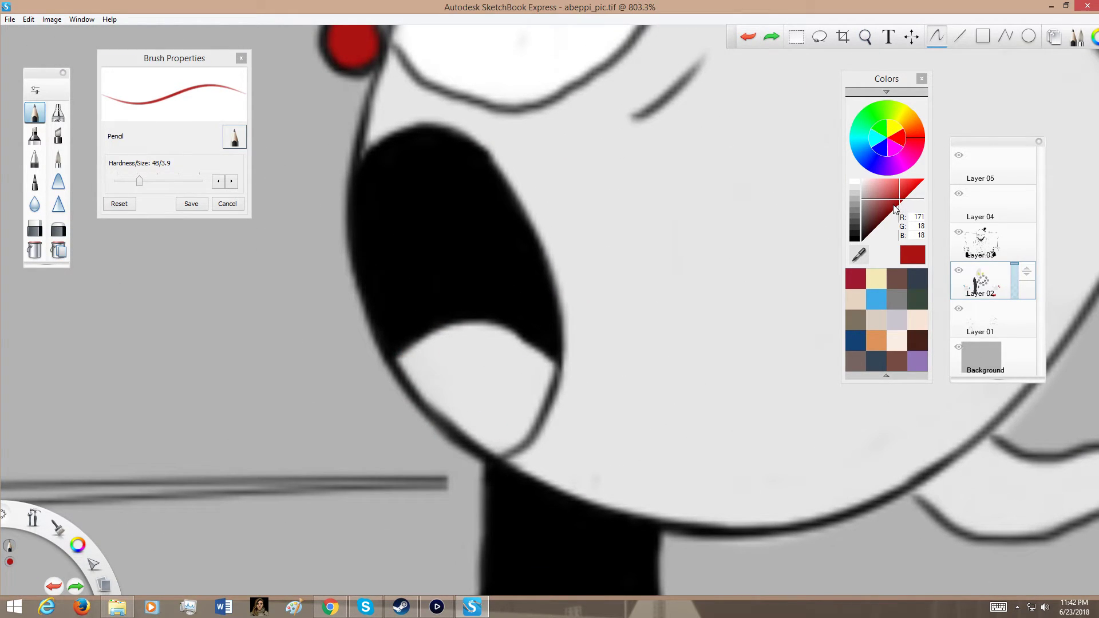
{"action": "left_click", "coordinate": [894, 203]}
{"action": "left_click", "coordinate": [897, 200]}
{"action": "mouse_move", "coordinate": [413, 369]}
{"action": "left_mouse_down"}
{"action": "mouse_move", "coordinate": [476, 344]}
{"action": "mouse_move", "coordinate": [483, 376]}
{"action": "mouse_move", "coordinate": [483, 321]}
{"action": "mouse_move", "coordinate": [523, 385]}
{"action": "mouse_move", "coordinate": [515, 374]}
{"action": "mouse_move", "coordinate": [537, 350]}
{"action": "mouse_move", "coordinate": [519, 410]}
{"action": "mouse_move", "coordinate": [518, 382]}
{"action": "mouse_move", "coordinate": [483, 409]}
{"action": "mouse_move", "coordinate": [461, 364]}
{"action": "mouse_move", "coordinate": [443, 407]}
{"action": "mouse_move", "coordinate": [485, 443]}
{"action": "mouse_move", "coordinate": [506, 422]}
{"action": "mouse_move", "coordinate": [495, 446]}
{"action": "mouse_move", "coordinate": [489, 425]}
{"action": "mouse_move", "coordinate": [537, 413]}
{"action": "mouse_move", "coordinate": [539, 385]}
{"action": "left_mouse_up"}
Fill the left cup character's tongue with the same muted red, undoing one stray stroke
{"action": "scroll", "coordinate": [408, 364], "scroll_direction": "down", "scroll_amount": 10}
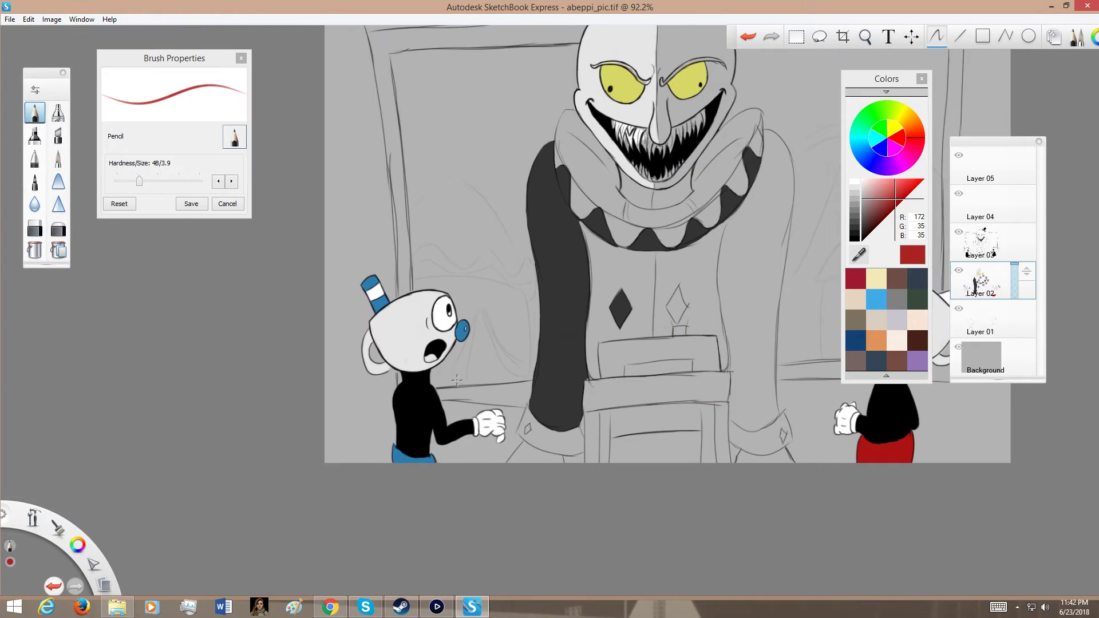
{"action": "scroll", "coordinate": [458, 380], "scroll_direction": "up", "scroll_amount": 10}
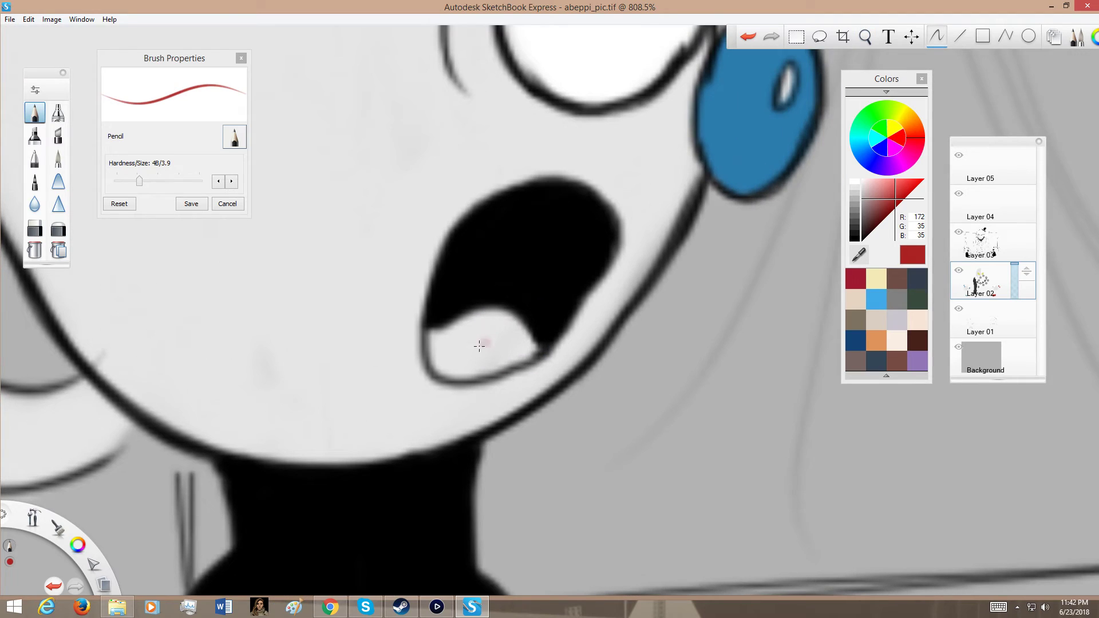
{"action": "mouse_move", "coordinate": [450, 343]}
{"action": "left_mouse_down"}
{"action": "mouse_move", "coordinate": [435, 343]}
{"action": "mouse_move", "coordinate": [453, 374]}
{"action": "mouse_move", "coordinate": [504, 352]}
{"action": "mouse_move", "coordinate": [461, 382]}
{"action": "left_mouse_up"}
{"action": "left_click", "coordinate": [746, 41]}
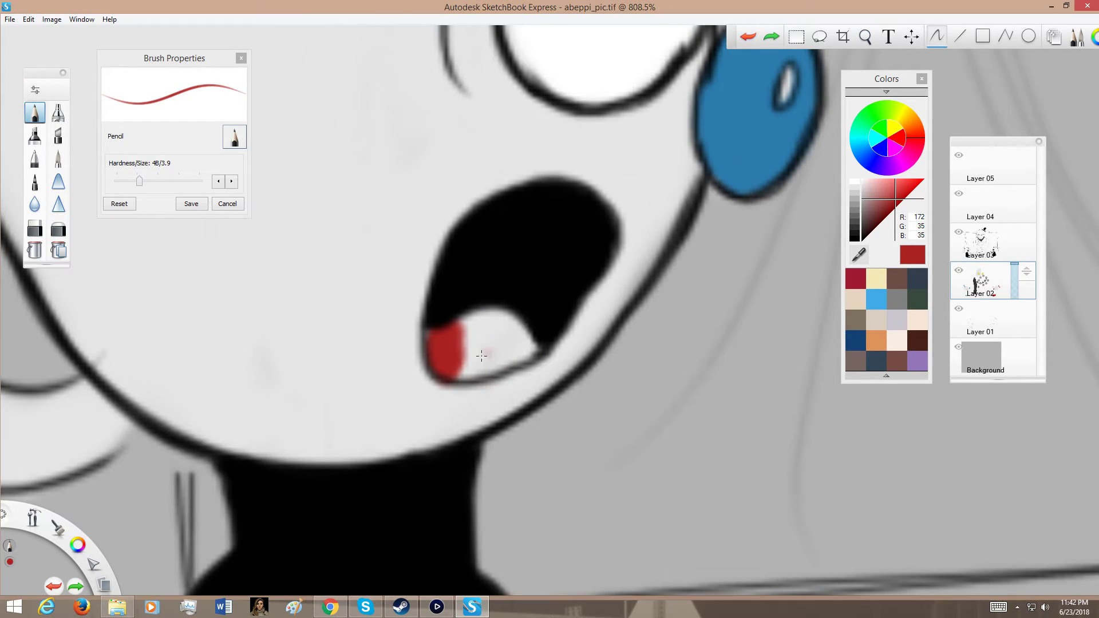
{"action": "mouse_move", "coordinate": [434, 331]}
{"action": "left_mouse_down"}
{"action": "mouse_move", "coordinate": [490, 324]}
{"action": "mouse_move", "coordinate": [471, 340]}
{"action": "mouse_move", "coordinate": [505, 325]}
{"action": "mouse_move", "coordinate": [516, 338]}
{"action": "mouse_move", "coordinate": [454, 371]}
{"action": "mouse_move", "coordinate": [529, 352]}
{"action": "left_mouse_up"}
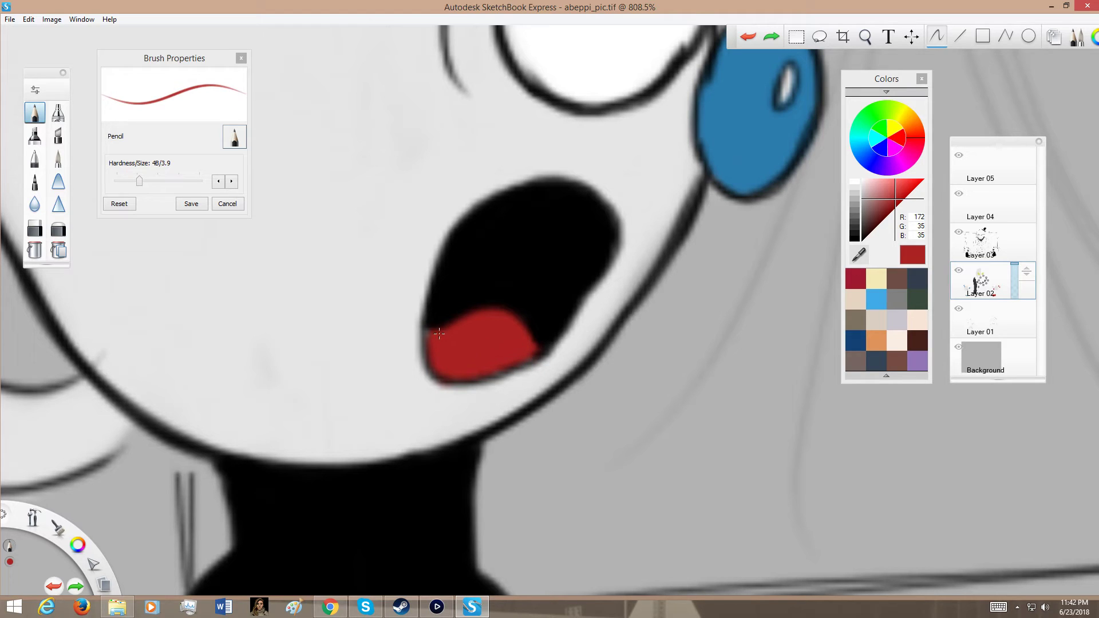
{"action": "left_click_drag", "start_coordinate": [522, 358], "coordinate": [539, 359]}
Set the brush colour to white, RGB 255, 255, 255, for the teeth of the tall grinning character
{"action": "key", "text": "space"}
{"action": "left_click_drag", "start_coordinate": [529, 352], "coordinate": [429, 346]}
{"action": "left_click_drag", "start_coordinate": [496, 331], "coordinate": [422, 346]}
{"action": "key", "text": "space"}
{"action": "mouse_move", "coordinate": [504, 322]}
{"action": "left_mouse_down"}
{"action": "mouse_move", "coordinate": [475, 363]}
{"action": "mouse_move", "coordinate": [490, 374]}
{"action": "mouse_move", "coordinate": [409, 322]}
{"action": "mouse_move", "coordinate": [509, 327]}
{"action": "left_mouse_up"}
{"action": "key", "text": "space"}
{"action": "key", "text": "space"}
{"action": "key", "text": "space"}
{"action": "left_click_drag", "start_coordinate": [435, 292], "coordinate": [432, 432]}
{"action": "left_click_drag", "start_coordinate": [461, 327], "coordinate": [536, 326]}
{"action": "left_click_drag", "start_coordinate": [441, 289], "coordinate": [481, 241]}
{"action": "key", "text": "space"}
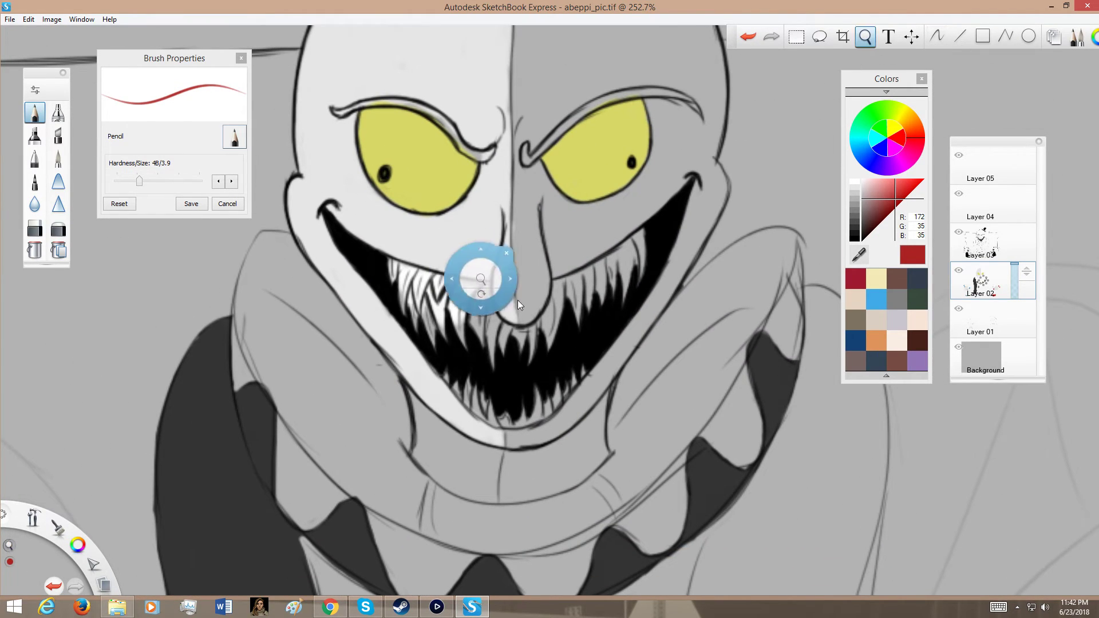
{"action": "left_click_drag", "start_coordinate": [511, 300], "coordinate": [513, 252]}
{"action": "left_click", "coordinate": [853, 181]}
Paint the tall character's upper teeth white from the left corner of the mouth to the nose
{"action": "key", "text": "space"}
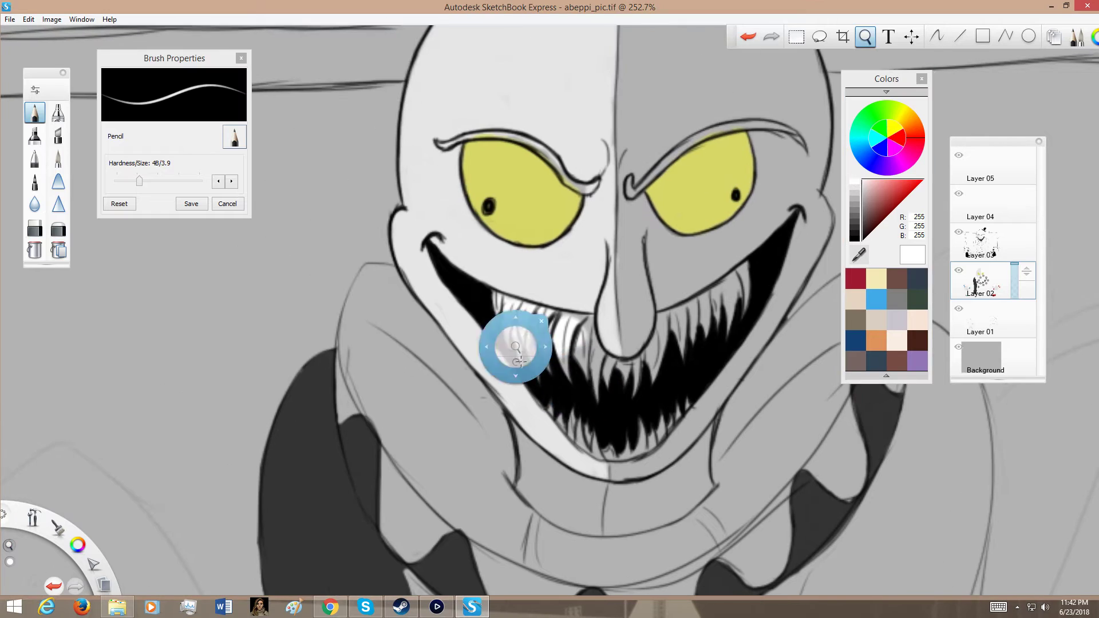
{"action": "scroll", "coordinate": [516, 367], "scroll_direction": "up", "scroll_amount": 5}
{"action": "key", "text": "space"}
{"action": "mouse_move", "coordinate": [493, 395]}
{"action": "left_mouse_down"}
{"action": "mouse_move", "coordinate": [492, 409]}
{"action": "mouse_move", "coordinate": [491, 381]}
{"action": "mouse_move", "coordinate": [455, 321]}
{"action": "left_mouse_up"}
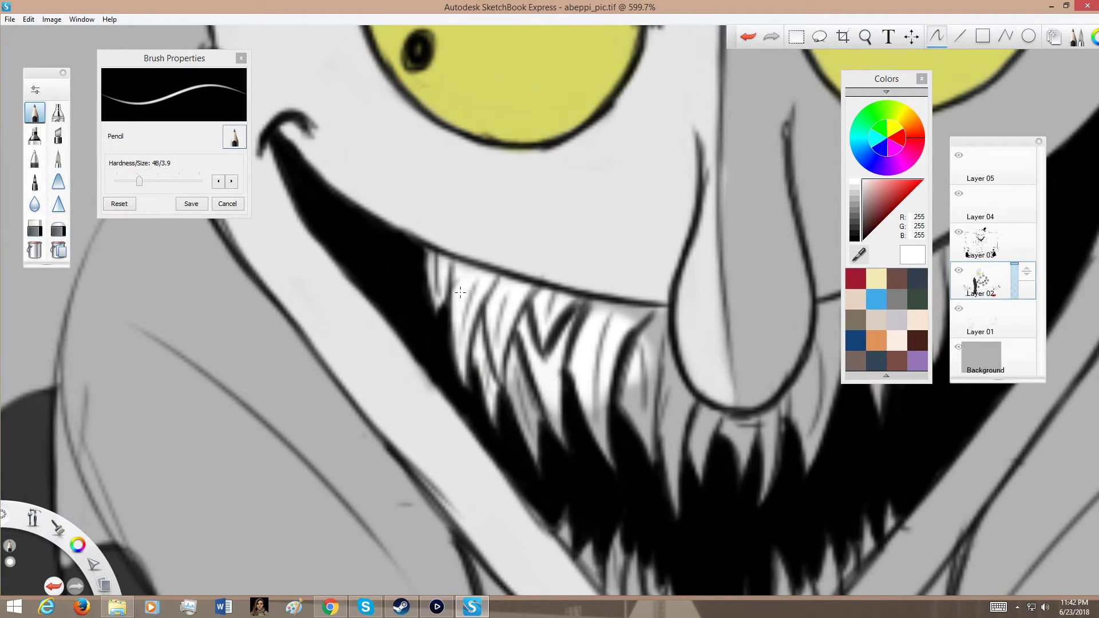
{"action": "key", "text": "space"}
{"action": "left_click_drag", "start_coordinate": [649, 370], "coordinate": [491, 300]}
{"action": "mouse_move", "coordinate": [442, 249]}
{"action": "left_mouse_down"}
{"action": "mouse_move", "coordinate": [481, 243]}
{"action": "mouse_move", "coordinate": [471, 250]}
{"action": "left_mouse_up"}
{"action": "left_click_drag", "start_coordinate": [451, 369], "coordinate": [442, 321]}
{"action": "mouse_move", "coordinate": [363, 348]}
{"action": "left_mouse_down"}
{"action": "mouse_move", "coordinate": [372, 335]}
{"action": "mouse_move", "coordinate": [363, 344]}
{"action": "mouse_move", "coordinate": [355, 298]}
{"action": "mouse_move", "coordinate": [383, 325]}
{"action": "left_mouse_up"}
{"action": "mouse_move", "coordinate": [481, 339]}
{"action": "left_mouse_down"}
{"action": "mouse_move", "coordinate": [498, 249]}
{"action": "mouse_move", "coordinate": [499, 357]}
{"action": "mouse_move", "coordinate": [487, 312]}
{"action": "mouse_move", "coordinate": [490, 347]}
{"action": "left_mouse_up"}
{"action": "mouse_move", "coordinate": [507, 298]}
{"action": "left_mouse_down"}
{"action": "mouse_move", "coordinate": [518, 340]}
{"action": "mouse_move", "coordinate": [511, 398]}
{"action": "mouse_move", "coordinate": [453, 316]}
{"action": "left_mouse_up"}
{"action": "key", "text": "space"}
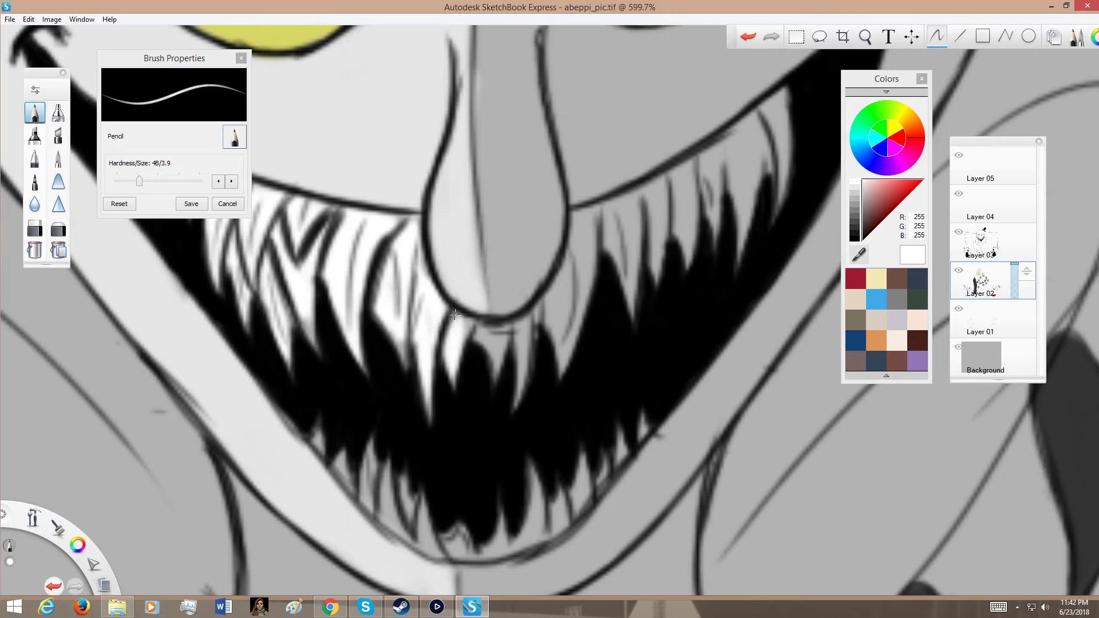
Paint the tall character's lower row of teeth white, from the left side across to the right side
{"action": "key", "text": "space"}
{"action": "left_click_drag", "start_coordinate": [549, 406], "coordinate": [595, 272]}
{"action": "mouse_move", "coordinate": [413, 331]}
{"action": "left_mouse_down"}
{"action": "mouse_move", "coordinate": [441, 343]}
{"action": "mouse_move", "coordinate": [430, 338]}
{"action": "mouse_move", "coordinate": [442, 362]}
{"action": "mouse_move", "coordinate": [453, 348]}
{"action": "mouse_move", "coordinate": [450, 363]}
{"action": "mouse_move", "coordinate": [445, 345]}
{"action": "mouse_move", "coordinate": [474, 381]}
{"action": "left_mouse_up"}
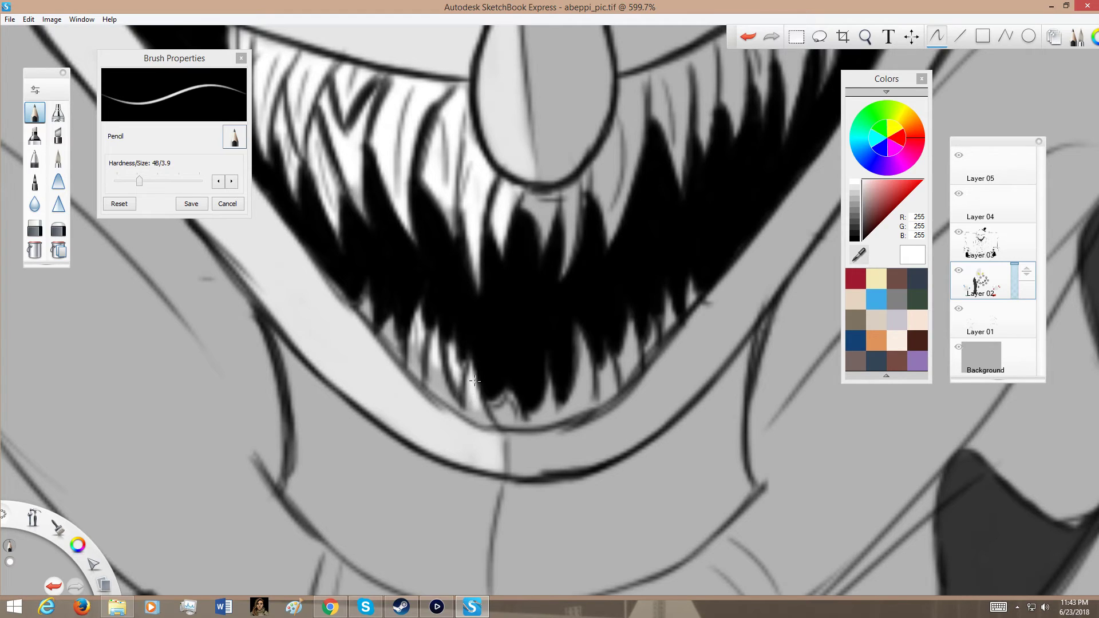
{"action": "left_click_drag", "start_coordinate": [391, 321], "coordinate": [399, 346]}
{"action": "key", "text": "space"}
{"action": "mouse_move", "coordinate": [575, 385]}
{"action": "left_mouse_down"}
{"action": "mouse_move", "coordinate": [474, 326]}
{"action": "mouse_move", "coordinate": [438, 357]}
{"action": "mouse_move", "coordinate": [411, 351]}
{"action": "left_mouse_up"}
{"action": "mouse_move", "coordinate": [475, 277]}
{"action": "left_mouse_down"}
{"action": "mouse_move", "coordinate": [475, 325]}
{"action": "mouse_move", "coordinate": [498, 331]}
{"action": "left_mouse_up"}
{"action": "left_click_drag", "start_coordinate": [507, 301], "coordinate": [502, 314]}
{"action": "left_click_drag", "start_coordinate": [525, 264], "coordinate": [536, 308]}
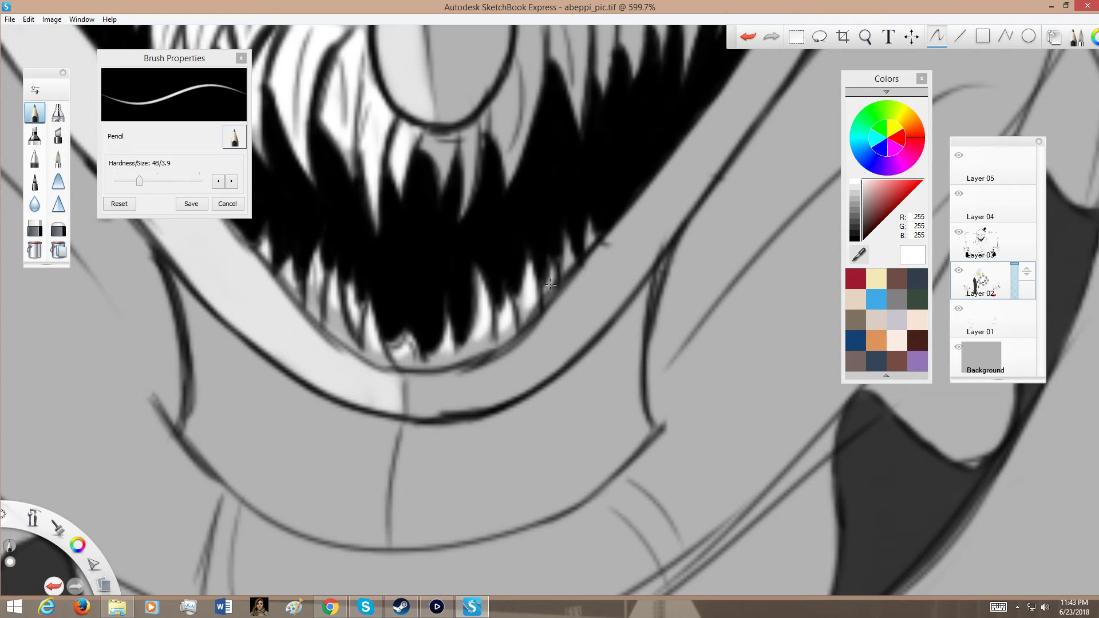
{"action": "scroll", "coordinate": [586, 226], "scroll_direction": "down", "scroll_amount": 5}
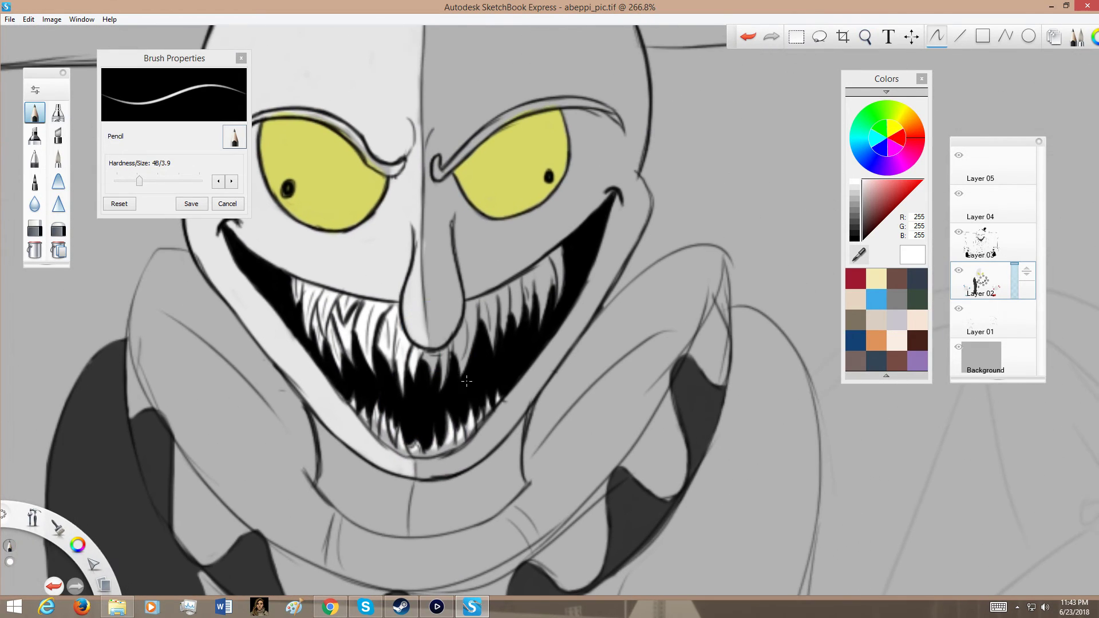
Paint the upper teeth beneath the tall character's nose and just to its right white
{"action": "scroll", "coordinate": [441, 359], "scroll_direction": "up", "scroll_amount": 5}
{"action": "mouse_move", "coordinate": [426, 372]}
{"action": "left_mouse_down"}
{"action": "mouse_move", "coordinate": [415, 393]}
{"action": "mouse_move", "coordinate": [446, 416]}
{"action": "mouse_move", "coordinate": [449, 384]}
{"action": "mouse_move", "coordinate": [501, 359]}
{"action": "mouse_move", "coordinate": [481, 368]}
{"action": "mouse_move", "coordinate": [509, 332]}
{"action": "mouse_move", "coordinate": [512, 302]}
{"action": "mouse_move", "coordinate": [489, 335]}
{"action": "left_mouse_up"}
{"action": "key", "text": "space"}
{"action": "left_click_drag", "start_coordinate": [610, 334], "coordinate": [523, 339]}
{"action": "mouse_move", "coordinate": [455, 295]}
{"action": "left_mouse_down"}
{"action": "mouse_move", "coordinate": [471, 350]}
{"action": "mouse_move", "coordinate": [395, 401]}
{"action": "left_mouse_up"}
Paint the remaining upper teeth white up to the right corner of the tall character's mouth
{"action": "key", "text": "space"}
{"action": "scroll", "coordinate": [448, 409], "scroll_direction": "up", "scroll_amount": 10}
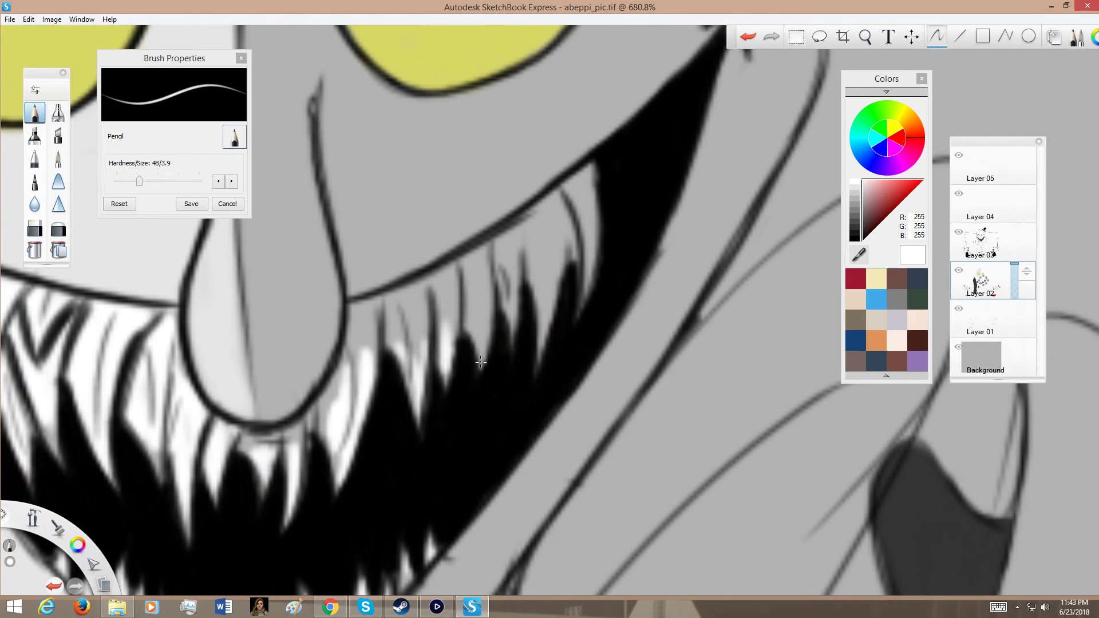
{"action": "mouse_move", "coordinate": [481, 361]}
{"action": "left_mouse_down"}
{"action": "mouse_move", "coordinate": [492, 301]}
{"action": "mouse_move", "coordinate": [469, 337]}
{"action": "left_mouse_up"}
{"action": "left_click_drag", "start_coordinate": [459, 293], "coordinate": [446, 343]}
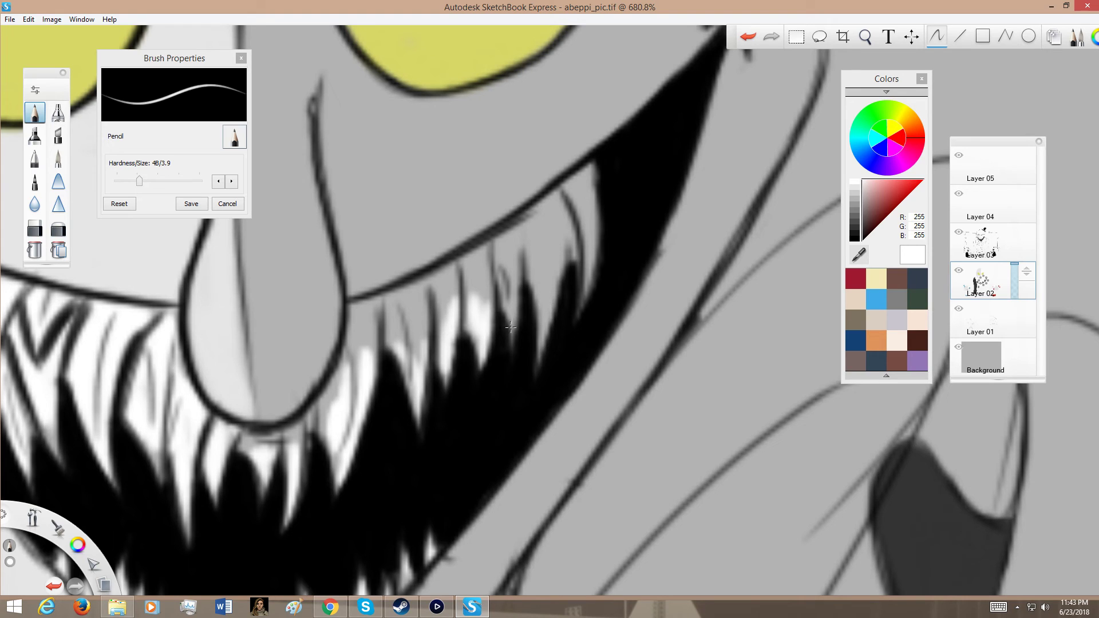
{"action": "left_click_drag", "start_coordinate": [511, 327], "coordinate": [504, 266]}
{"action": "left_click_drag", "start_coordinate": [547, 343], "coordinate": [536, 260]}
{"action": "left_click_drag", "start_coordinate": [580, 298], "coordinate": [593, 169]}
{"action": "mouse_move", "coordinate": [556, 276]}
{"action": "left_mouse_down"}
{"action": "mouse_move", "coordinate": [540, 222]}
{"action": "mouse_move", "coordinate": [337, 404]}
{"action": "left_mouse_up"}
{"action": "key", "text": "space"}
{"action": "key", "text": "space"}
{"action": "left_click_drag", "start_coordinate": [537, 363], "coordinate": [458, 382]}
{"action": "key", "text": "space"}
{"action": "left_click_drag", "start_coordinate": [403, 326], "coordinate": [430, 318]}
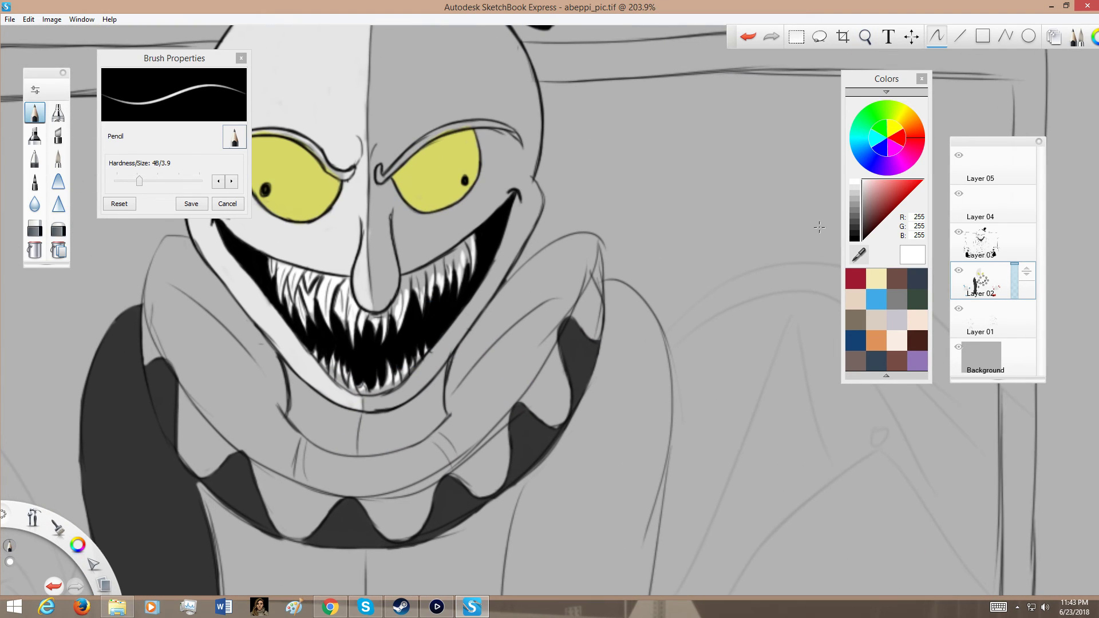
Sample the grey RGB 178, 178, 178 and paint a gum area over the tops of the upper teeth left of the nose
{"action": "left_click", "coordinate": [859, 256]}
{"action": "left_click", "coordinate": [428, 274]}
{"action": "mouse_move", "coordinate": [367, 277]}
{"action": "left_mouse_down"}
{"action": "mouse_move", "coordinate": [481, 245]}
{"action": "mouse_move", "coordinate": [519, 358]}
{"action": "mouse_move", "coordinate": [493, 394]}
{"action": "left_mouse_up"}
{"action": "mouse_move", "coordinate": [524, 344]}
{"action": "left_mouse_down"}
{"action": "mouse_move", "coordinate": [514, 411]}
{"action": "mouse_move", "coordinate": [506, 404]}
{"action": "left_mouse_up"}
{"action": "left_click_drag", "start_coordinate": [531, 364], "coordinate": [536, 416]}
{"action": "mouse_move", "coordinate": [514, 333]}
{"action": "left_mouse_down"}
{"action": "mouse_move", "coordinate": [476, 384]}
{"action": "mouse_move", "coordinate": [445, 378]}
{"action": "left_mouse_up"}
{"action": "left_click_drag", "start_coordinate": [466, 327], "coordinate": [434, 378]}
{"action": "left_click_drag", "start_coordinate": [457, 328], "coordinate": [442, 369]}
{"action": "key", "text": "space"}
{"action": "mouse_move", "coordinate": [442, 331]}
{"action": "left_mouse_down"}
{"action": "mouse_move", "coordinate": [498, 335]}
{"action": "mouse_move", "coordinate": [500, 366]}
{"action": "left_mouse_up"}
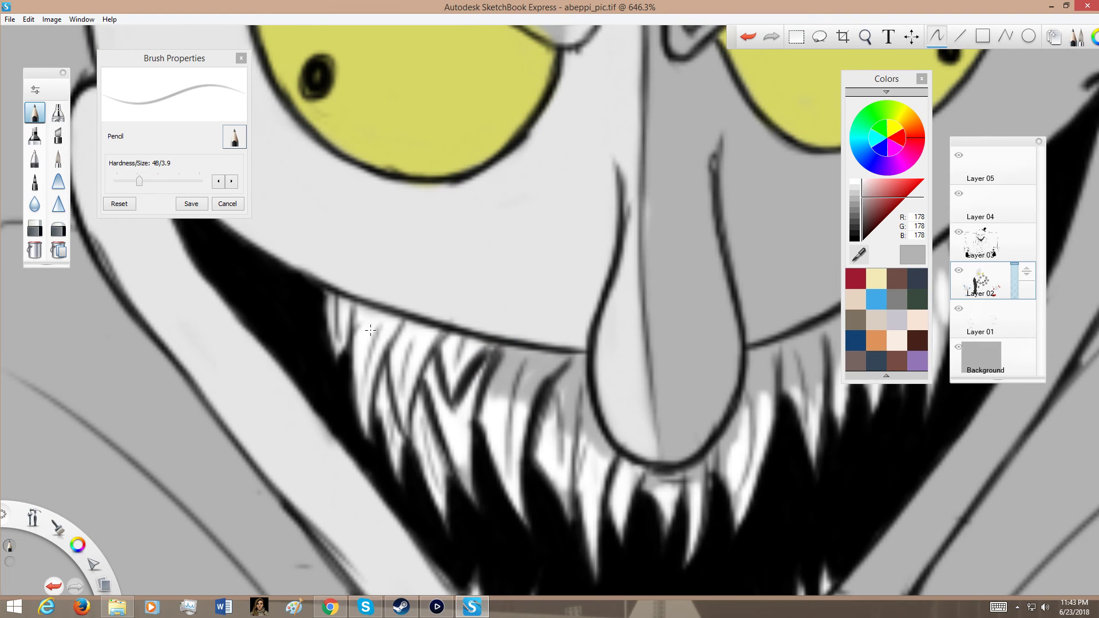
Extend the grey gum area along the tops of the upper teeth towards the left corner of the mouth
{"action": "mouse_move", "coordinate": [344, 309]}
{"action": "left_mouse_down"}
{"action": "mouse_move", "coordinate": [420, 337]}
{"action": "mouse_move", "coordinate": [408, 366]}
{"action": "left_mouse_up"}
{"action": "left_click_drag", "start_coordinate": [411, 333], "coordinate": [400, 353]}
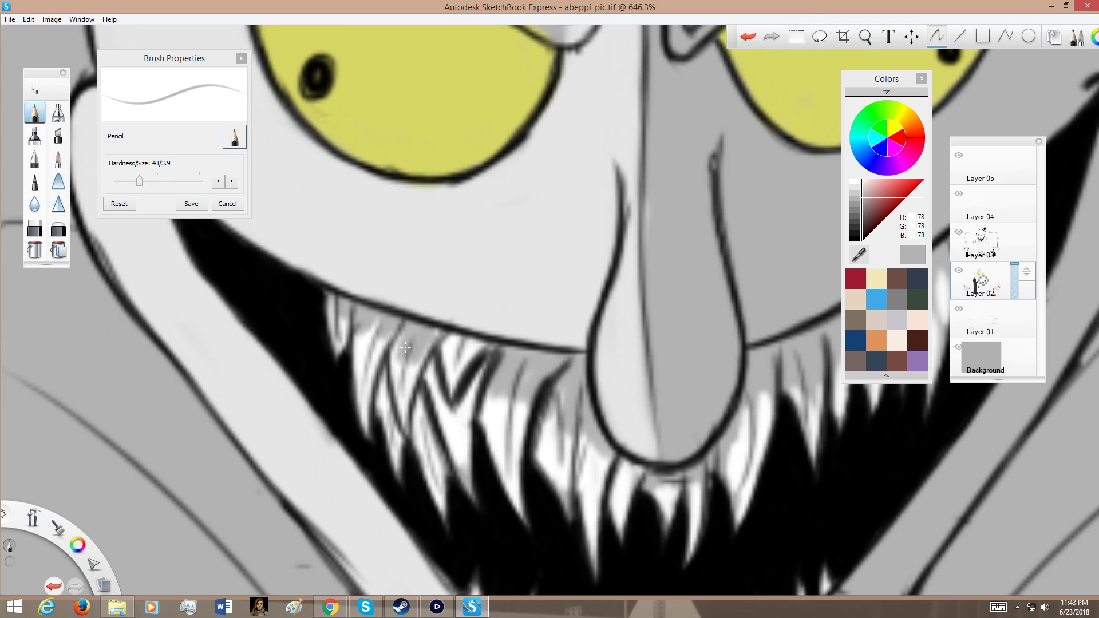
{"action": "mouse_move", "coordinate": [462, 332]}
{"action": "left_mouse_down"}
{"action": "mouse_move", "coordinate": [448, 367]}
{"action": "mouse_move", "coordinate": [462, 361]}
{"action": "left_mouse_up"}
{"action": "left_click_drag", "start_coordinate": [452, 333], "coordinate": [444, 404]}
{"action": "mouse_move", "coordinate": [481, 372]}
{"action": "left_mouse_down"}
{"action": "mouse_move", "coordinate": [463, 421]}
{"action": "mouse_move", "coordinate": [438, 436]}
{"action": "mouse_move", "coordinate": [453, 445]}
{"action": "mouse_move", "coordinate": [354, 382]}
{"action": "mouse_move", "coordinate": [388, 323]}
{"action": "left_mouse_up"}
{"action": "key", "text": "space"}
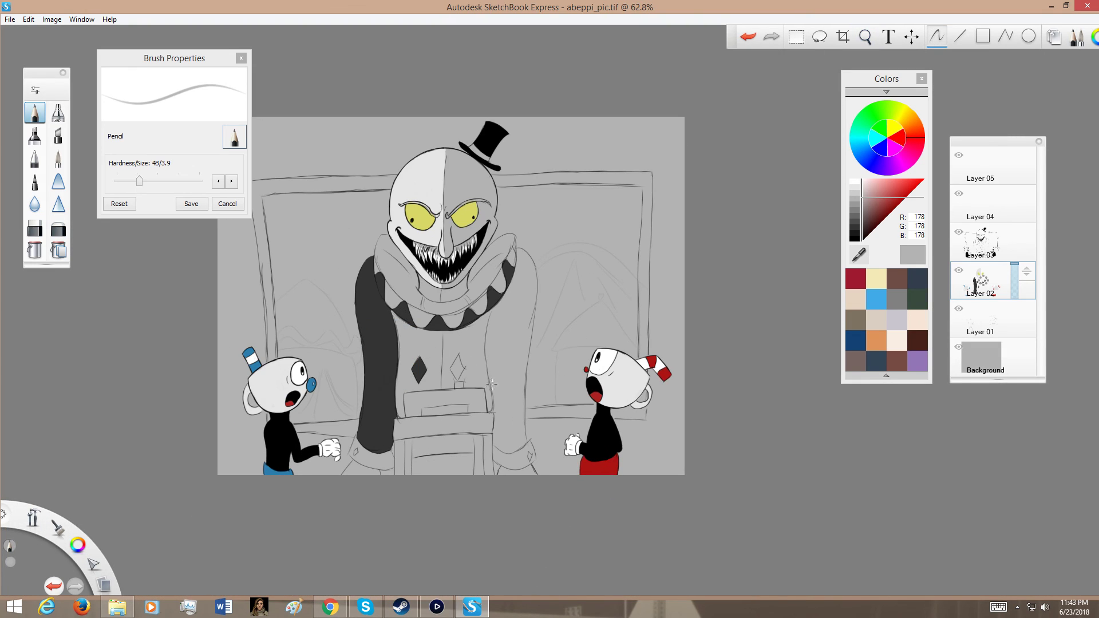